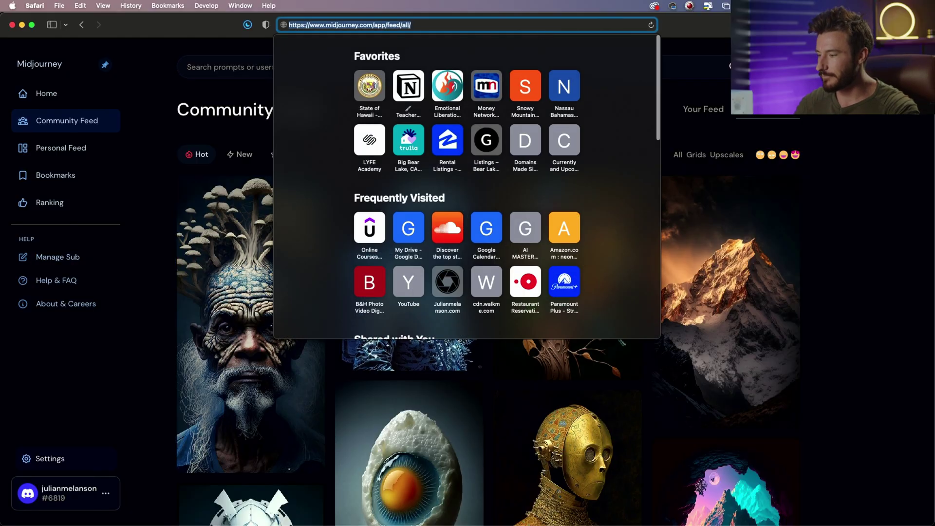
Close the Favorites list and switch the Community Feed through Hot and New to Top.
left_click(453, 84)
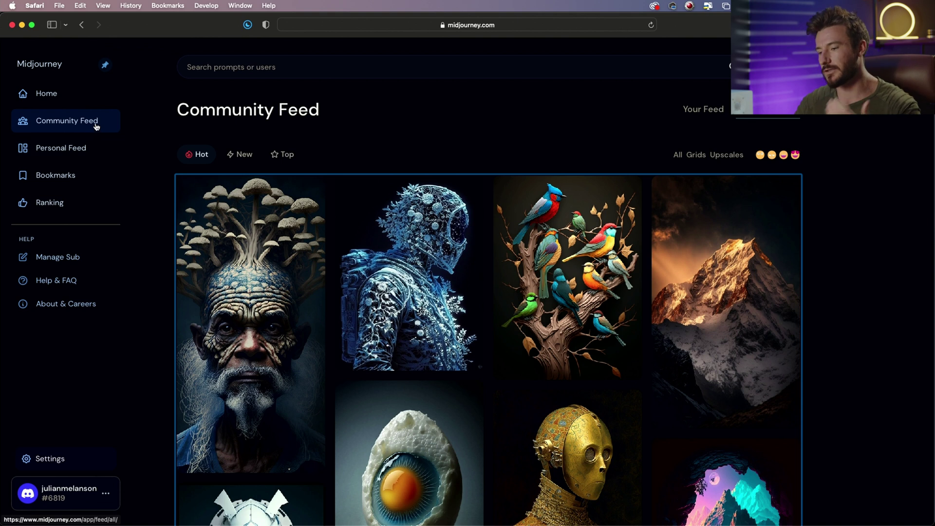
scroll(492, 138, "down", 1)
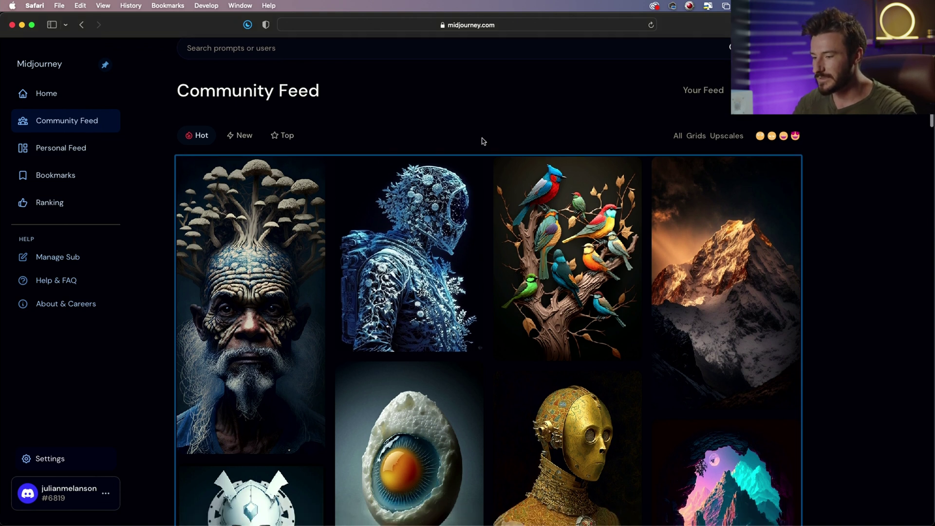
left_click(209, 139)
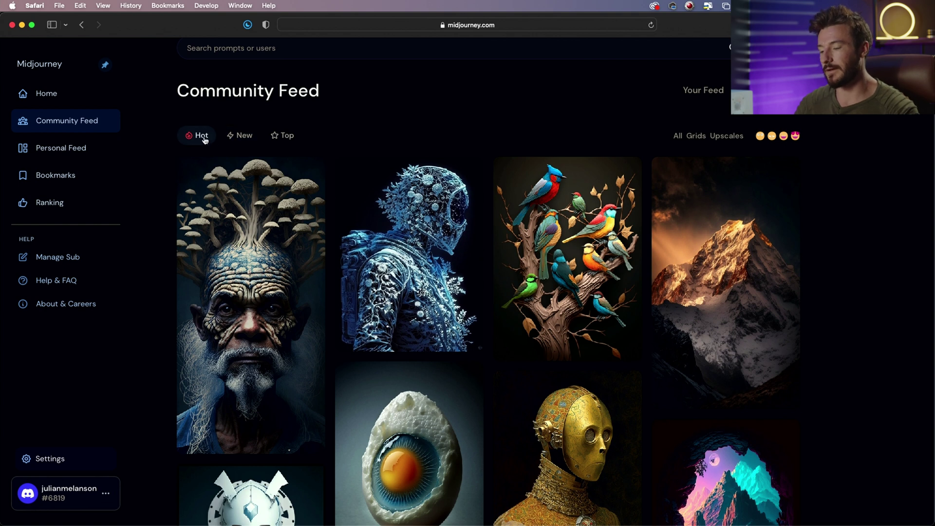
left_click(244, 137)
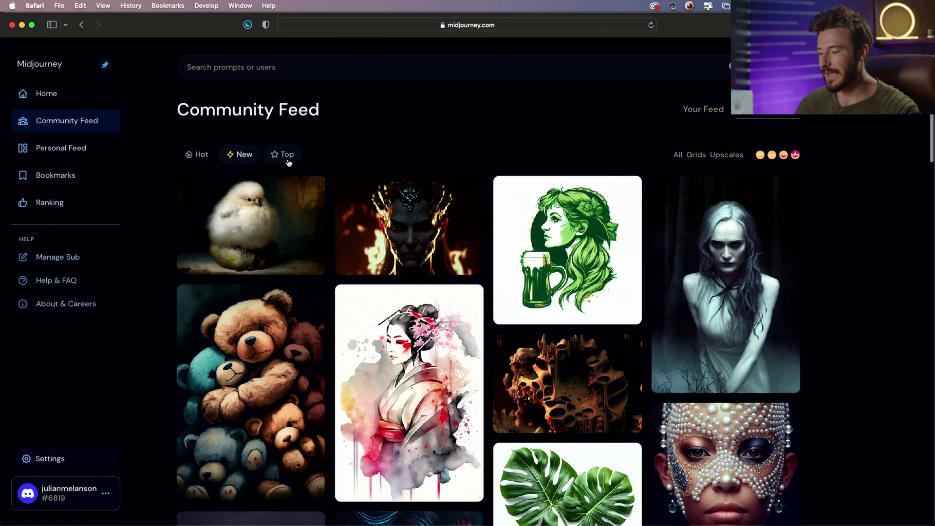
left_click(287, 155)
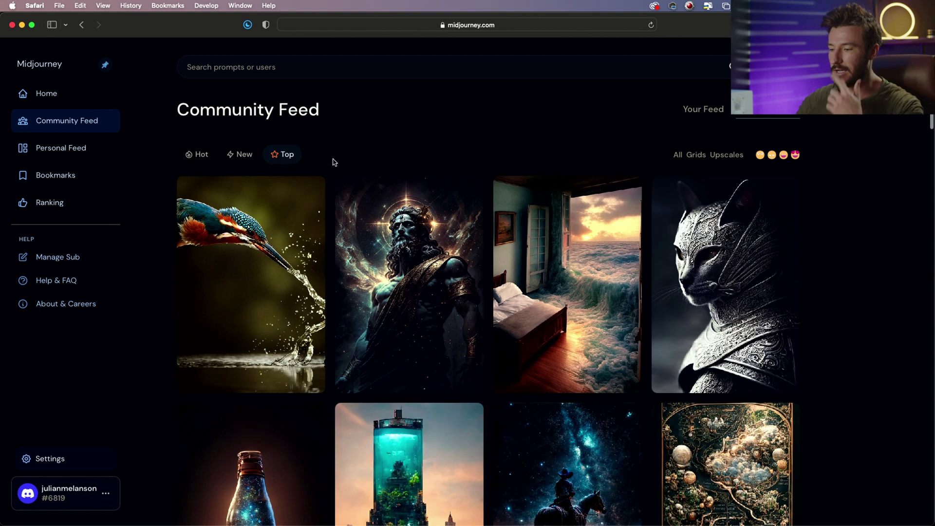
scroll(344, 144, "down", 2)
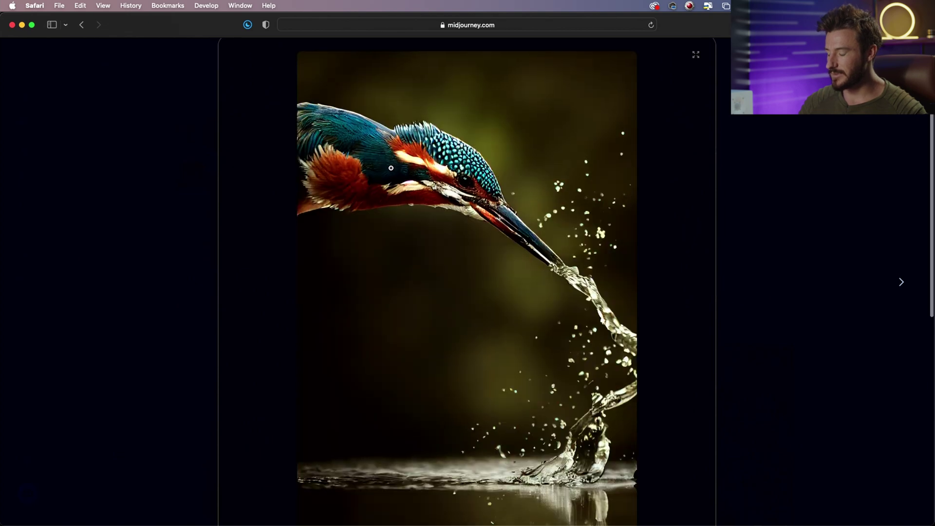
scroll(390, 168, "down", 2)
scroll(390, 168, "down", 5)
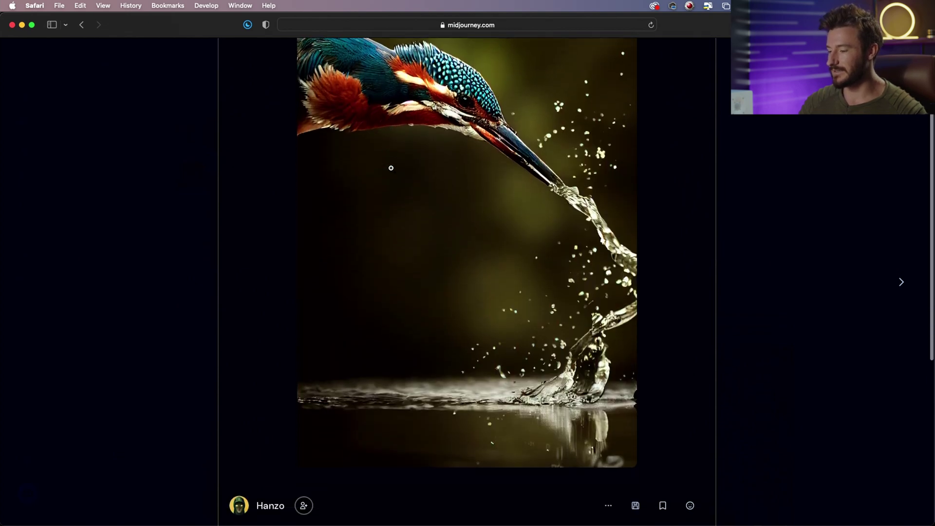
scroll(391, 168, "up", 4)
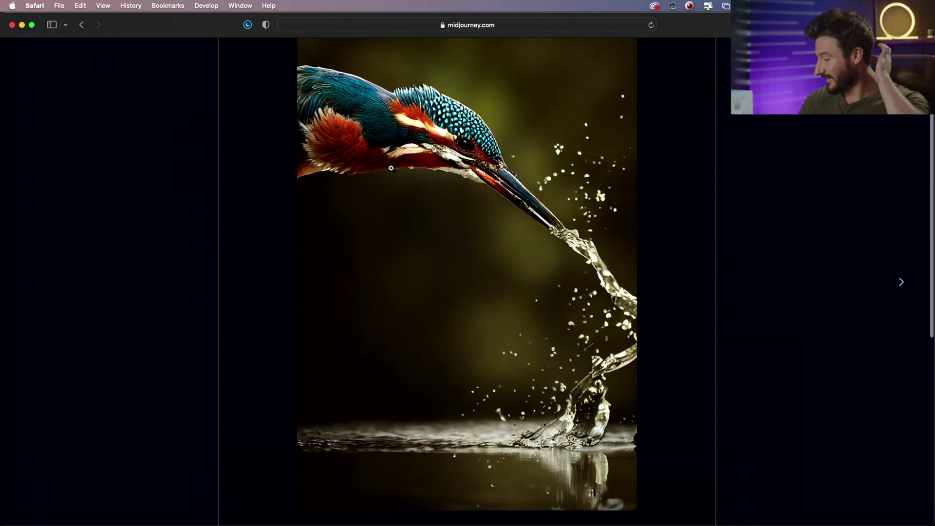
scroll(390, 168, "down", 5)
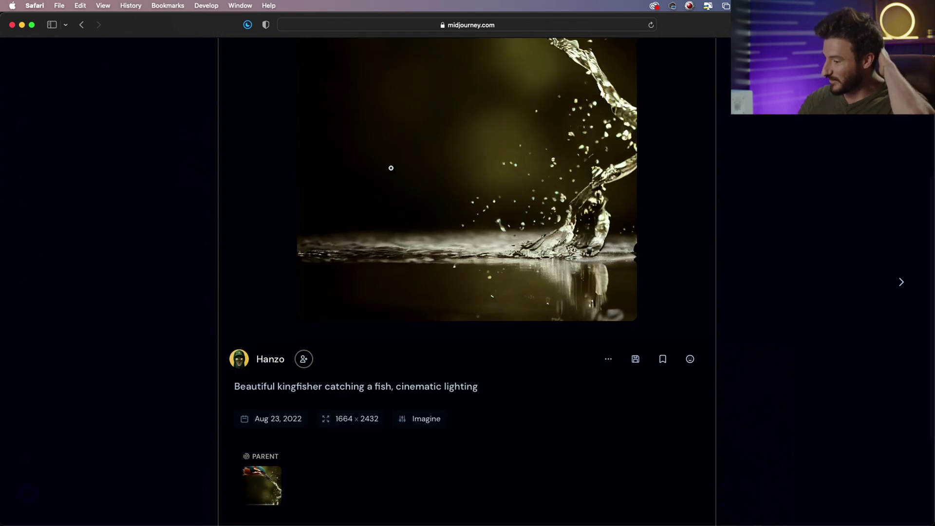
scroll(466, 248, "down", 2)
scroll(466, 248, "down", 3)
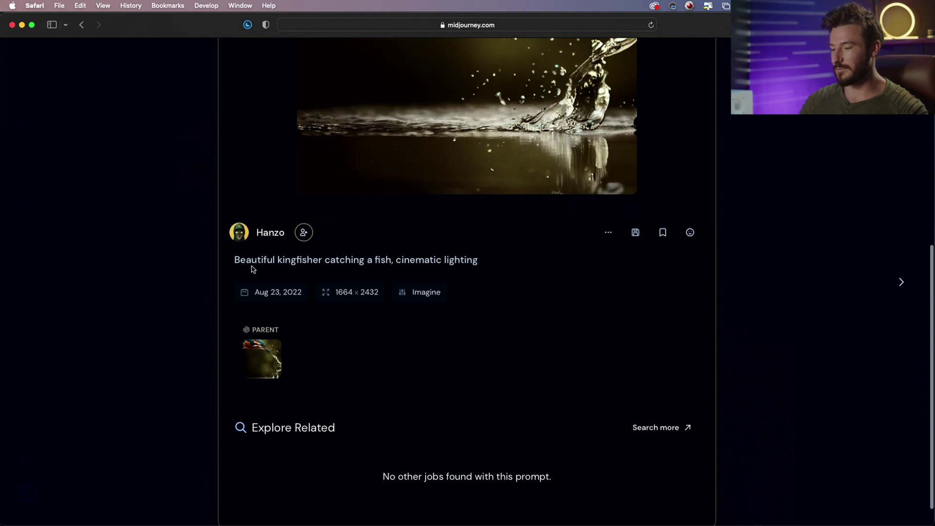
left_click_drag(235, 259, 477, 259)
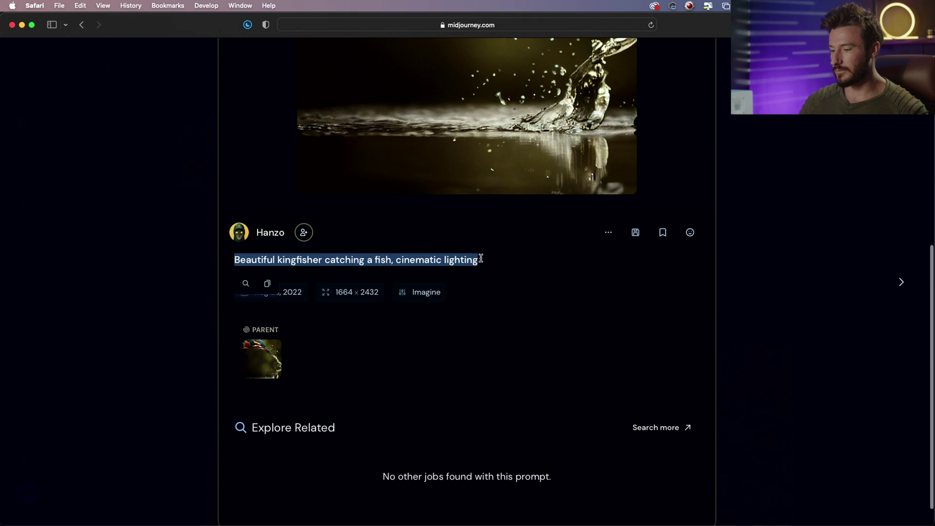
scroll(412, 259, "up", 3)
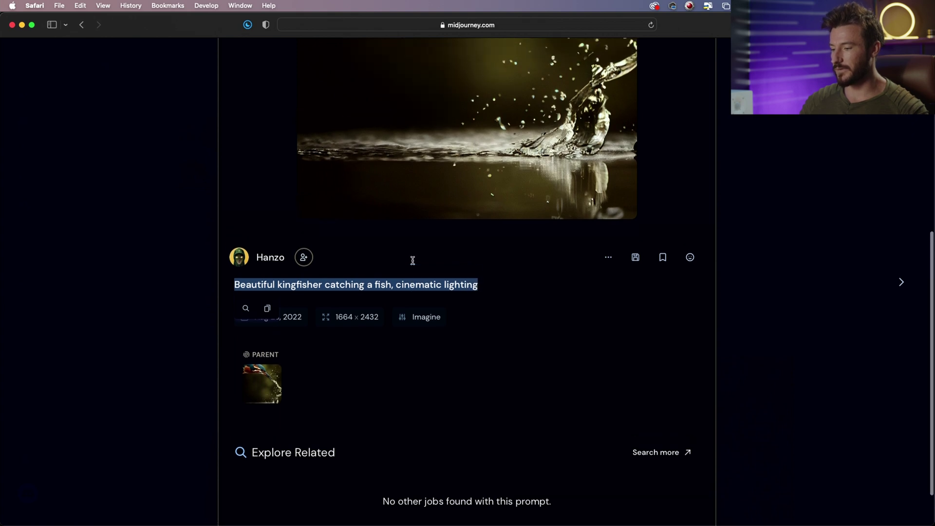
scroll(413, 260, "up", 5)
scroll(412, 261, "down", 3)
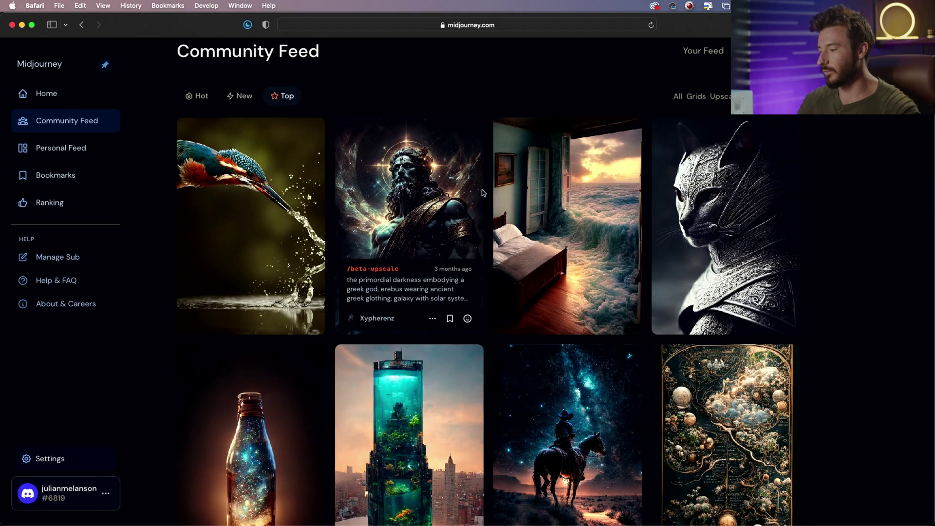
left_click(546, 173)
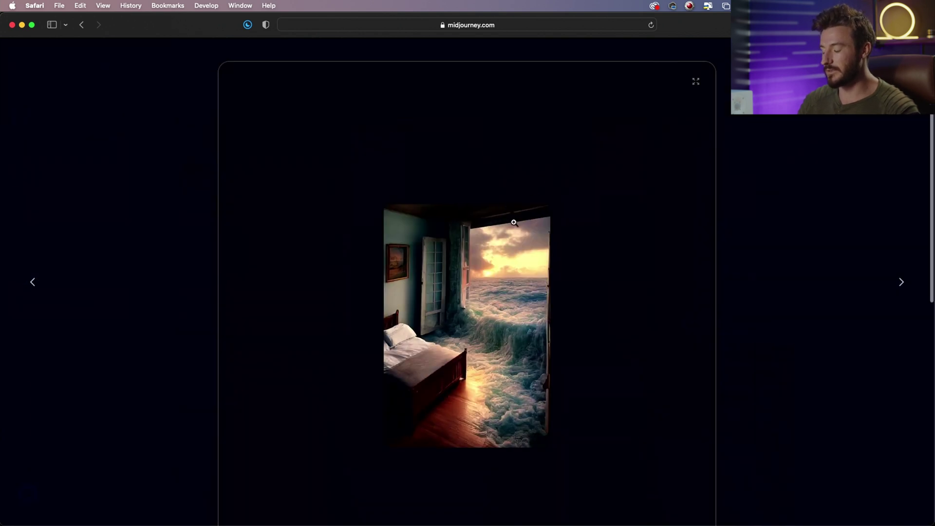
scroll(514, 223, "down", 1)
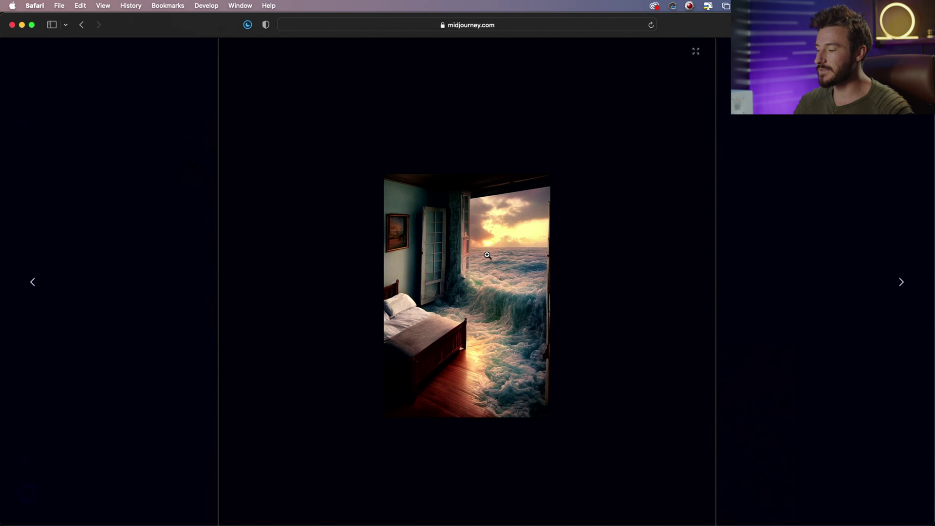
scroll(487, 255, "down", 5)
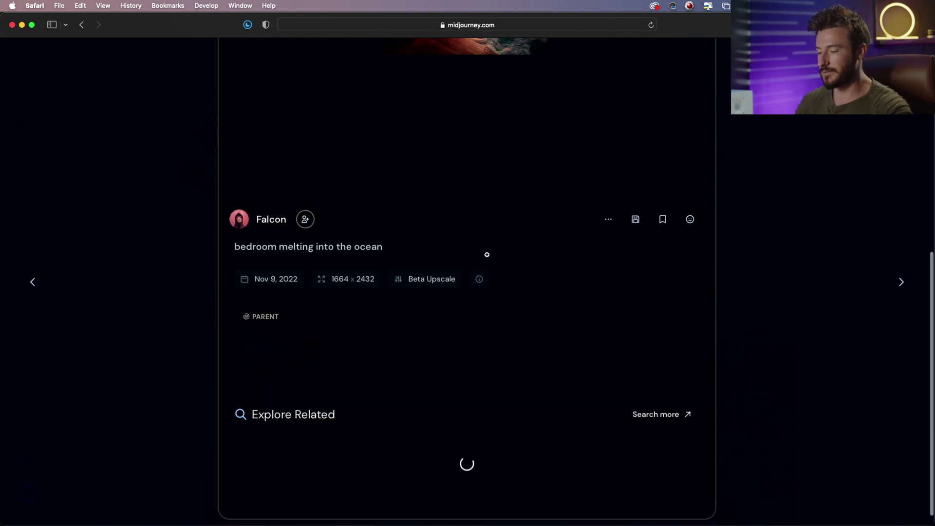
scroll(487, 254, "up", 5)
scroll(487, 255, "up", 2)
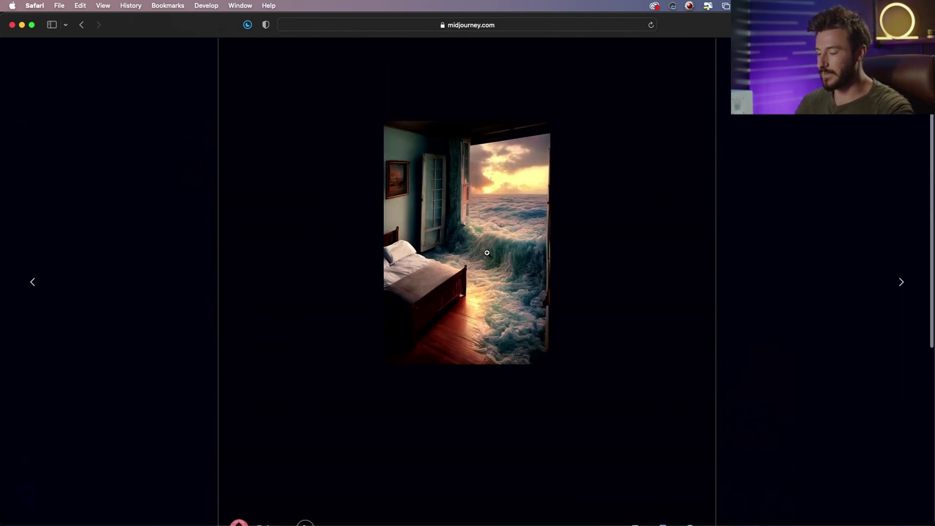
scroll(487, 253, "down", 4)
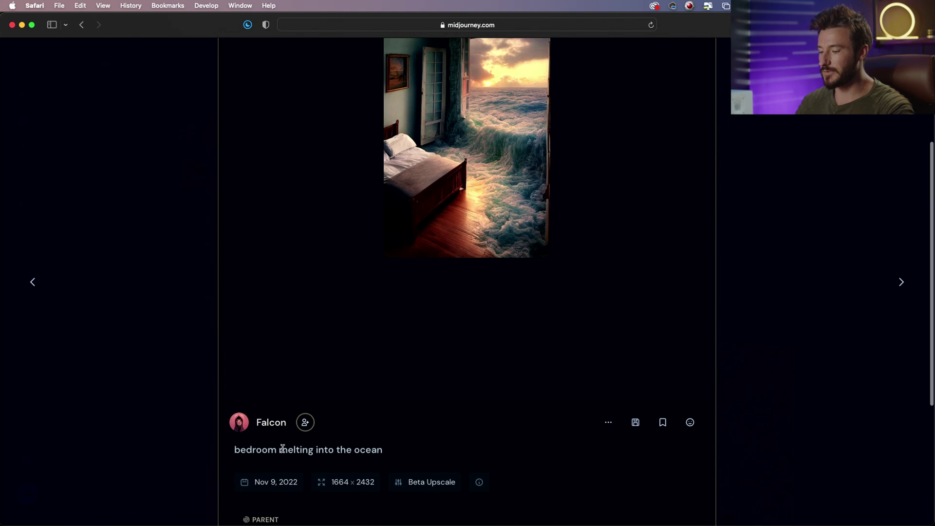
scroll(282, 448, "up", 5)
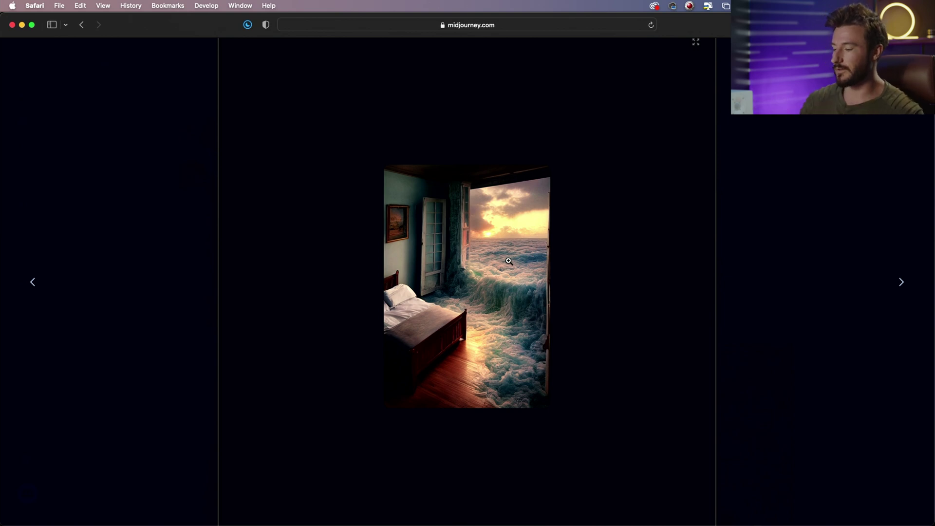
scroll(516, 267, "down", 5)
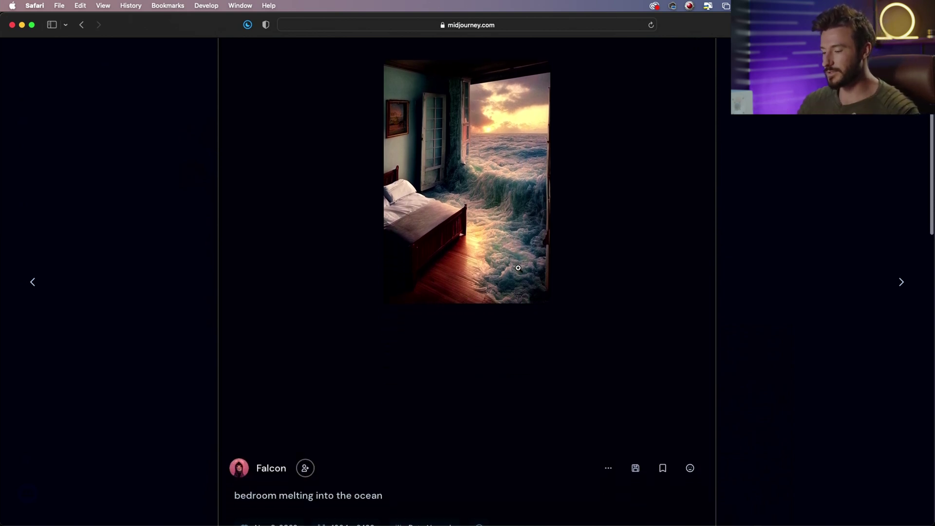
scroll(518, 268, "up", 2)
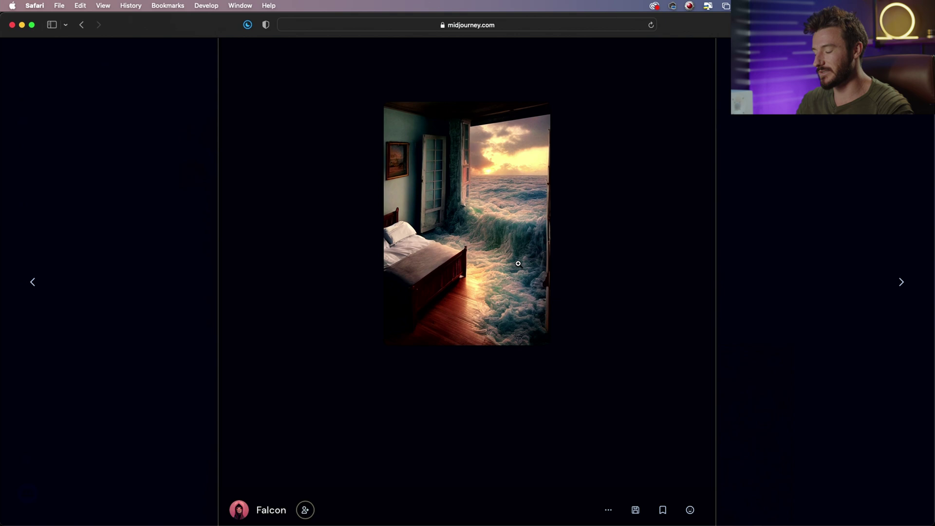
key("Escape")
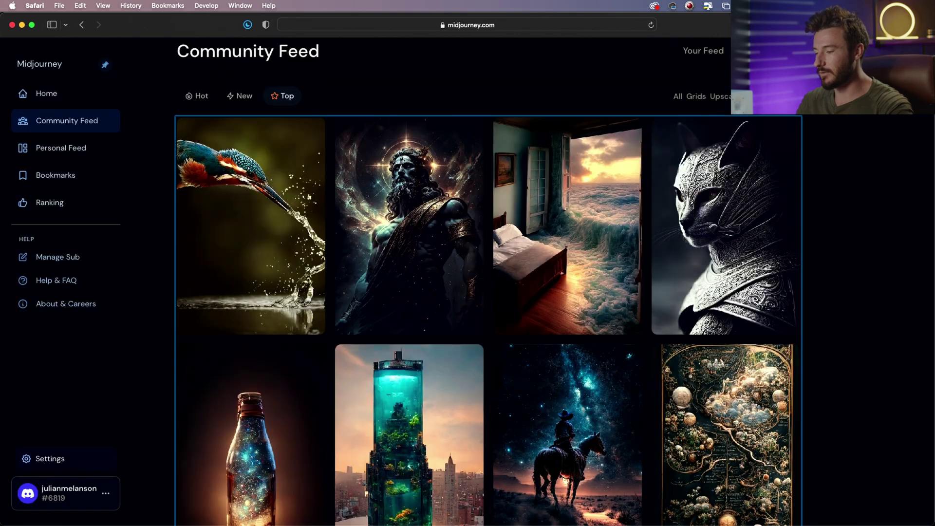
scroll(532, 250, "down", 2)
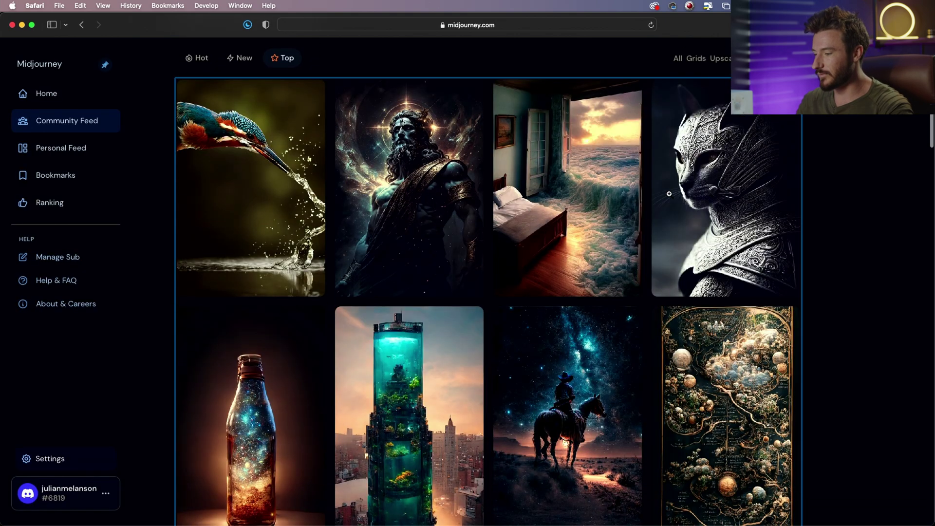
left_click(718, 197)
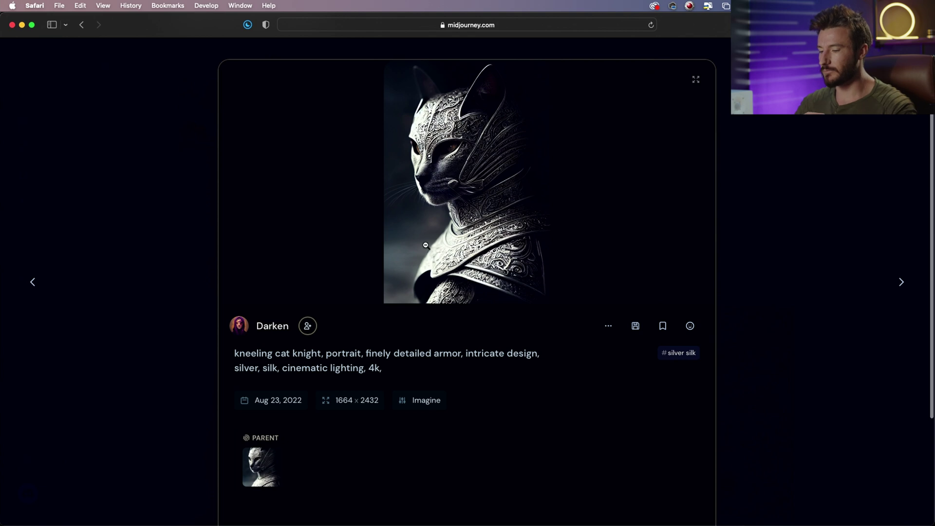
left_click_drag(249, 352, 397, 351)
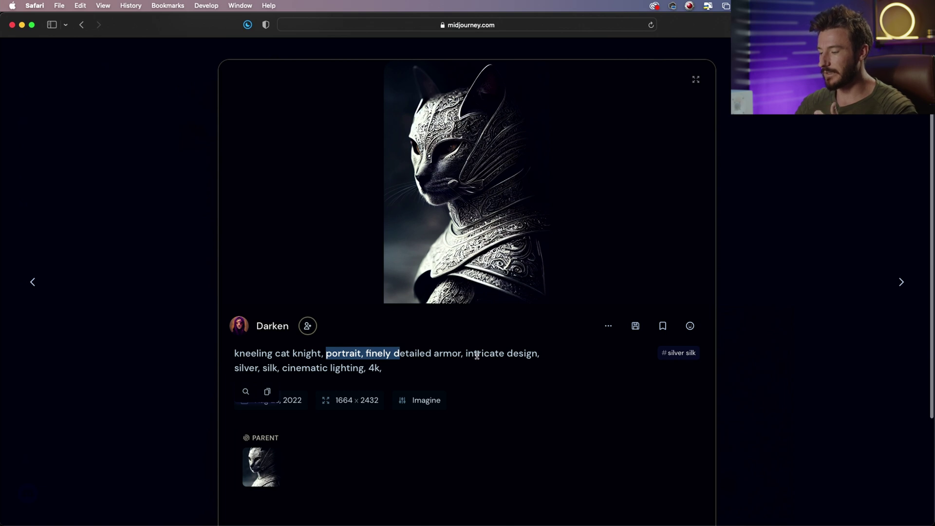
left_click_drag(477, 353, 519, 353)
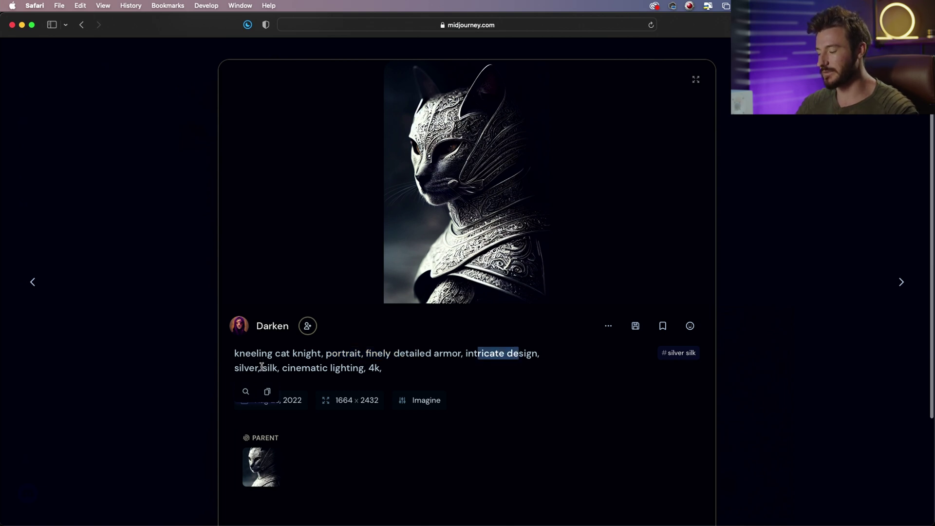
left_click_drag(303, 367, 379, 368)
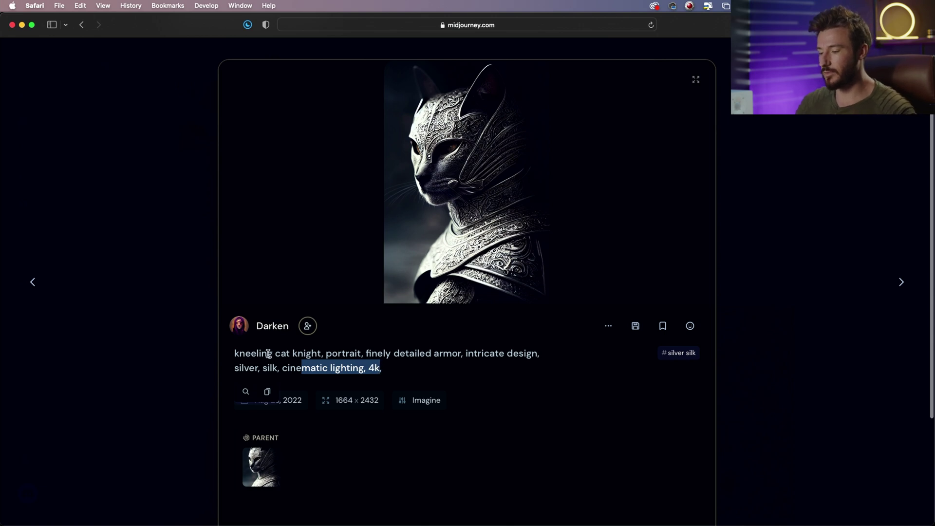
left_click_drag(235, 353, 319, 352)
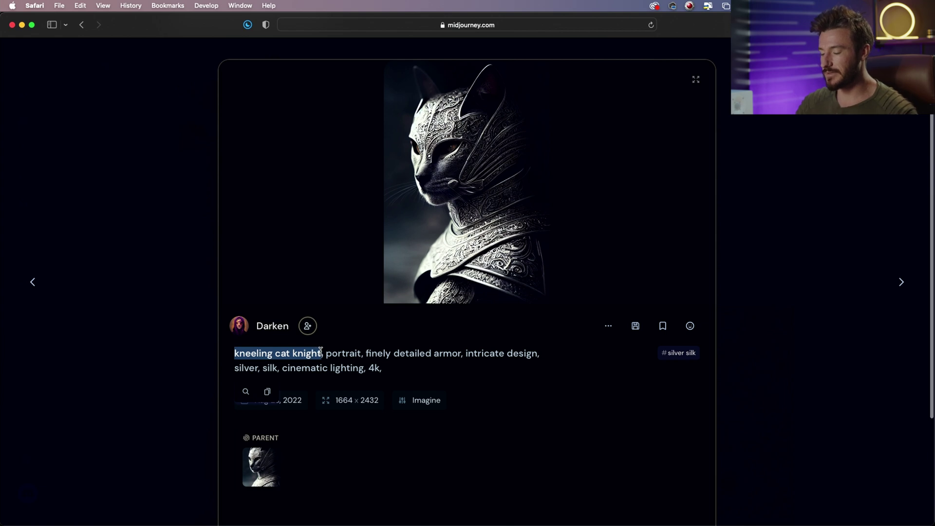
left_click(336, 352)
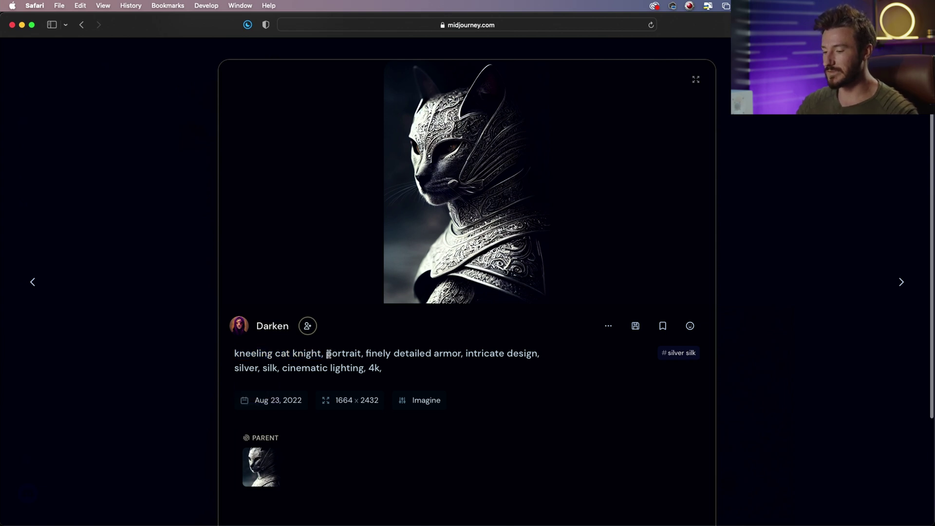
left_click_drag(327, 354, 505, 353)
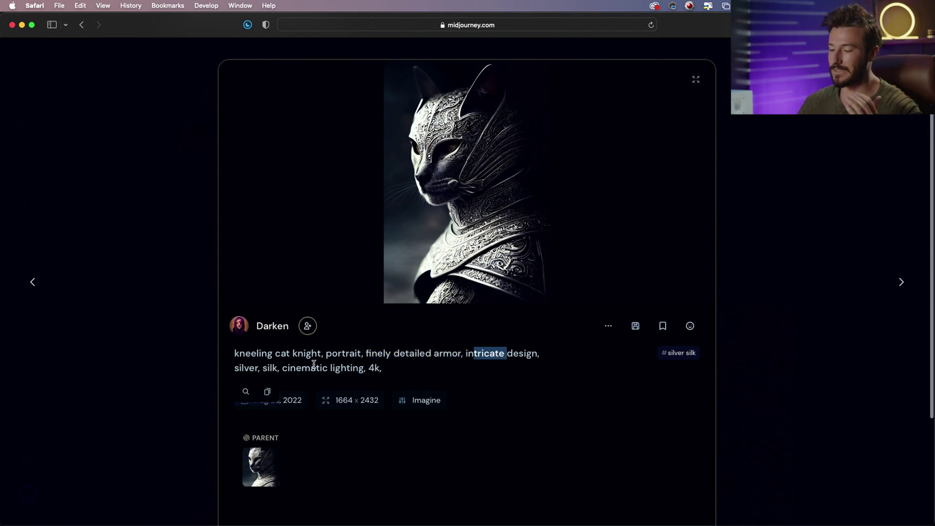
left_click_drag(287, 367, 362, 369)
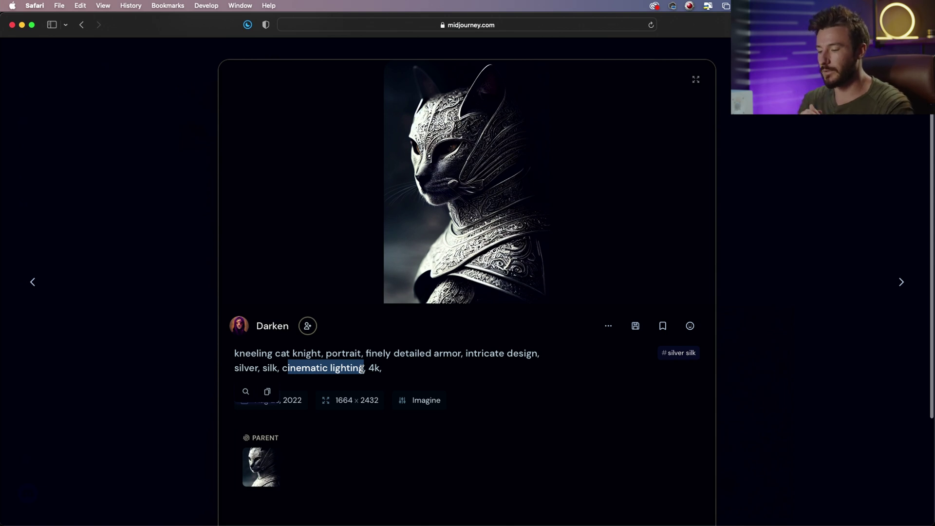
scroll(361, 369, "down", 2)
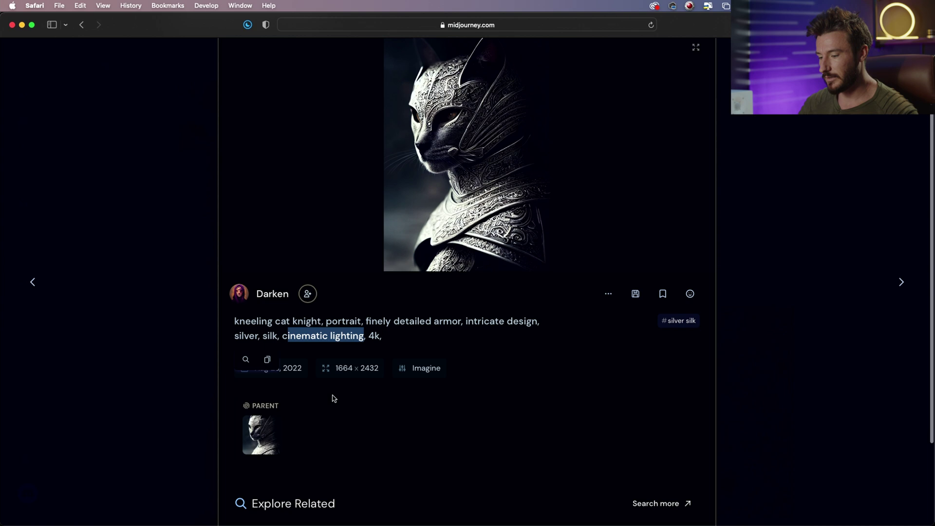
scroll(607, 337, "up", 2)
left_click(607, 338)
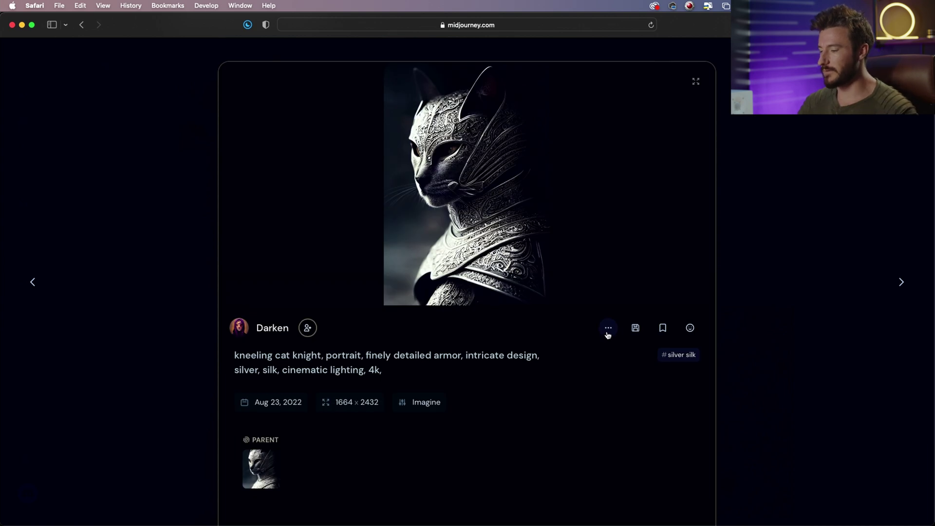
Copy the cat knight image's prompt and paste it into a note.
left_click(608, 334)
mouse_move(592, 230)
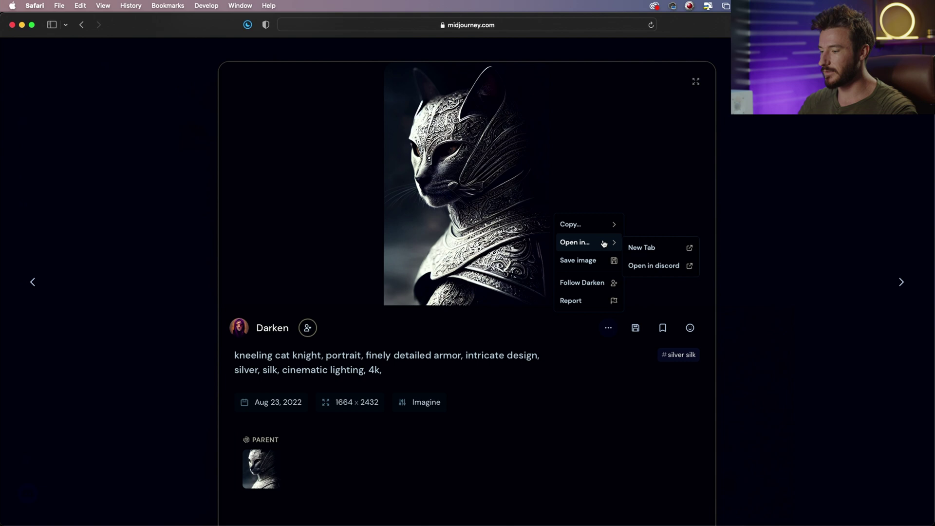
left_click(648, 248)
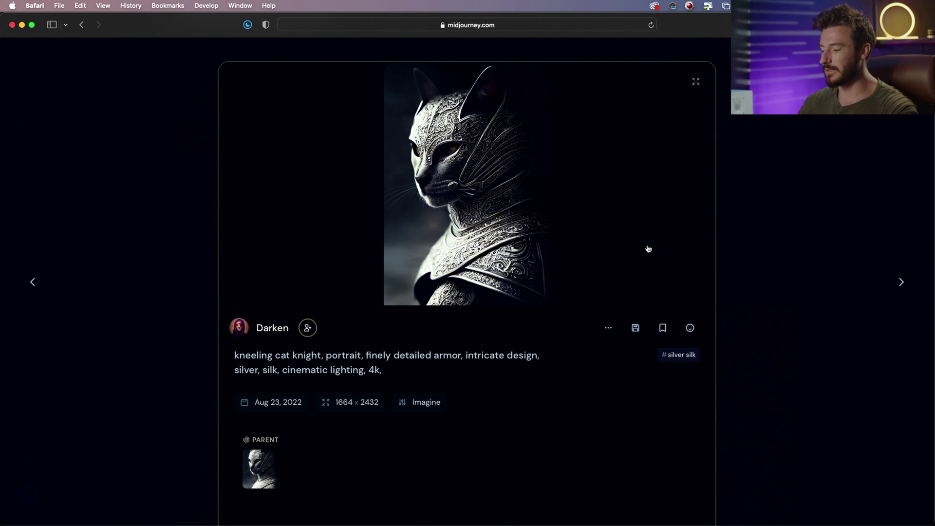
key("super+Tab")
type("kneeling cat knight, portrait, finely detailed armor, intricate design, silver, silk, cinematic lighting, 4k,")
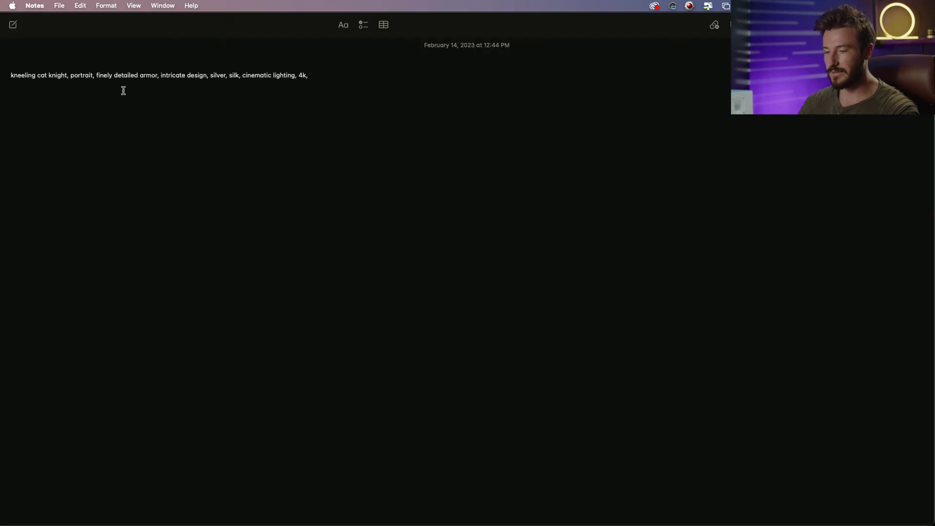
left_click_drag(21, 75, 324, 76)
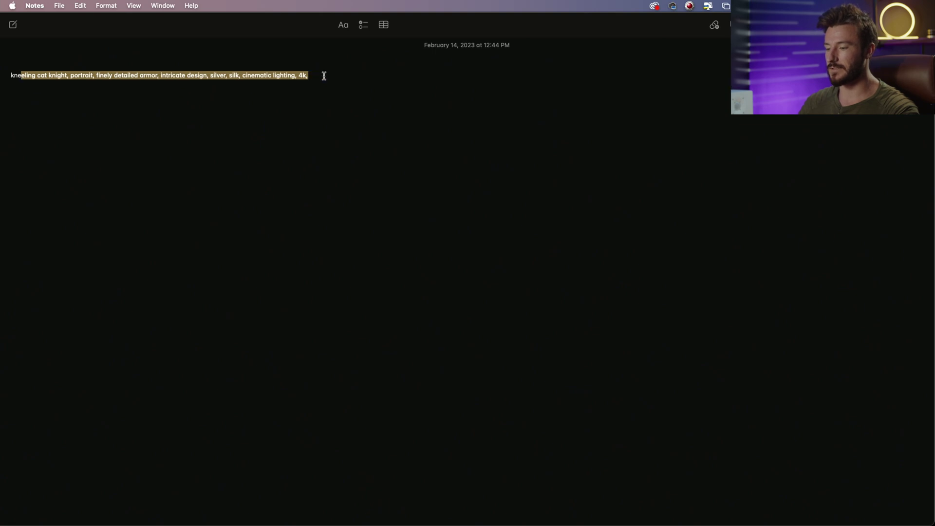
Copy the image's full command and start a new line below the prompt in Notes.
key("super+Tab")
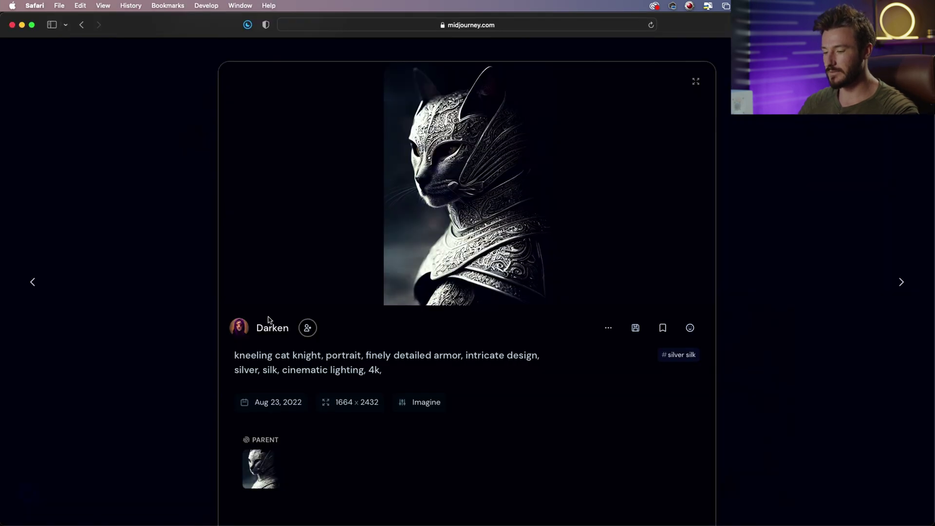
left_click_drag(275, 356, 441, 360)
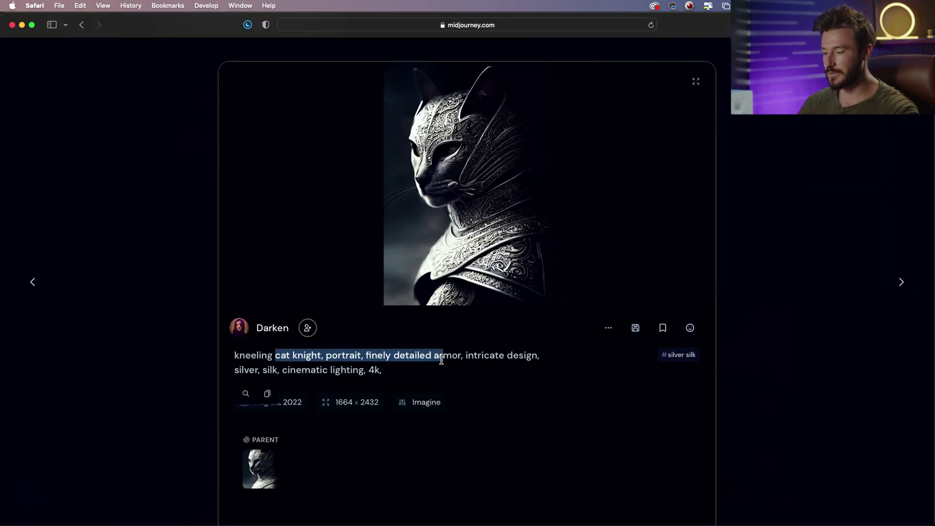
left_click(609, 329)
mouse_move(611, 224)
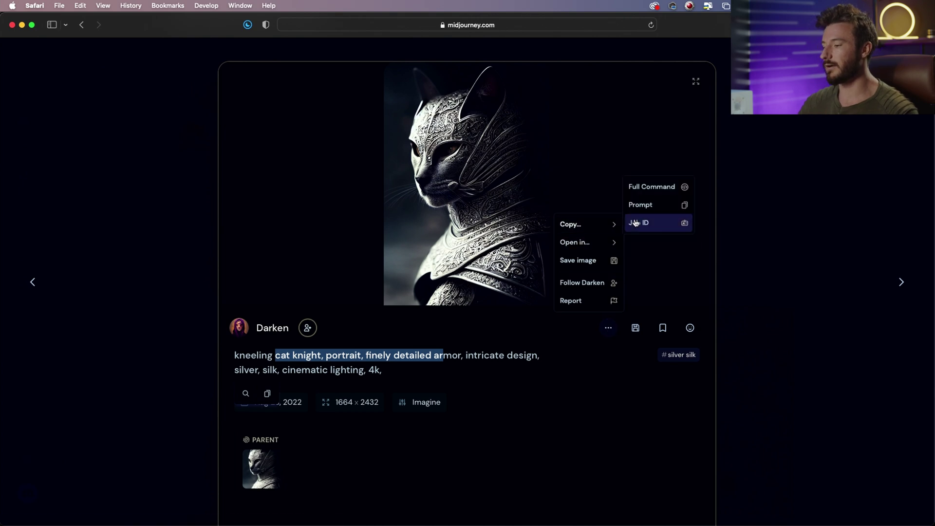
left_click(652, 190)
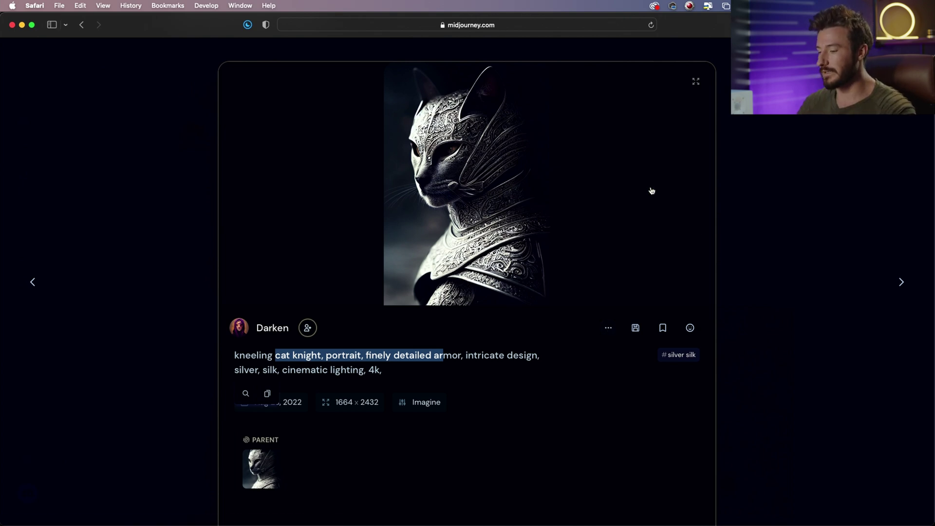
key("super+Tab")
left_click(249, 133)
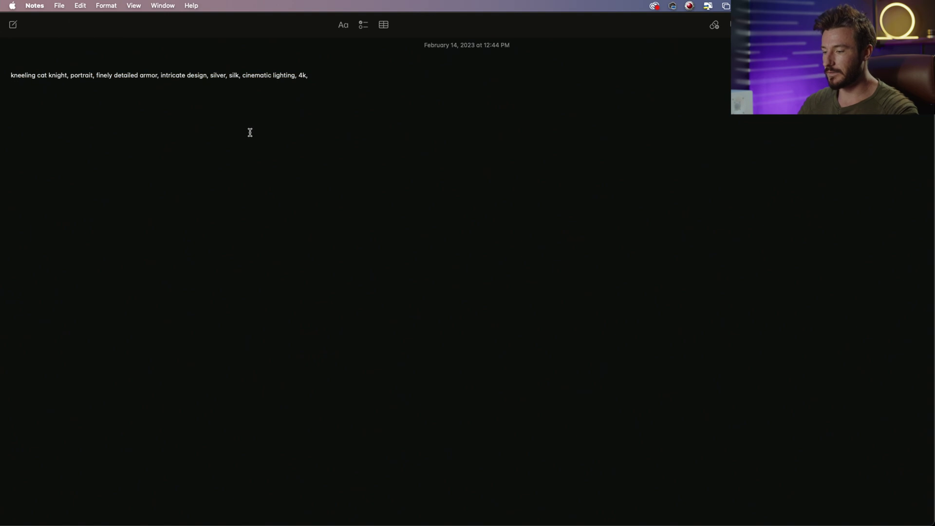
Copy the full command ending '--ar 9:16 --beta --upbeta' again for Notes.
key("super+Tab")
left_click(609, 328)
mouse_move(596, 228)
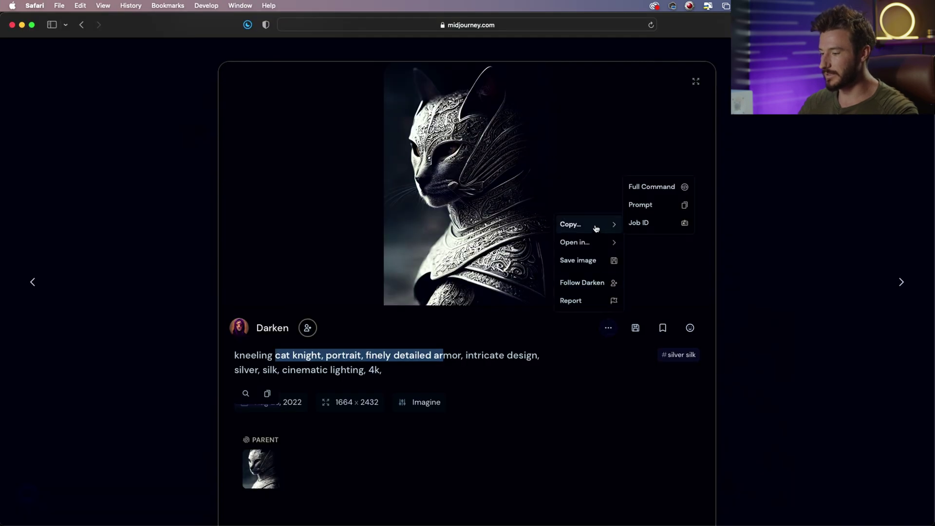
left_click(644, 188)
key("super+Tab")
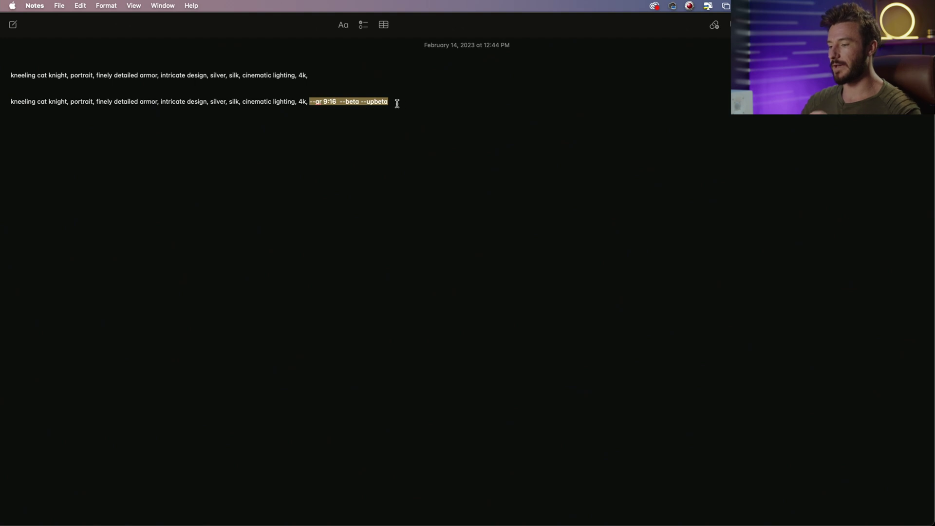
Scroll through the Parameter List's Basic Parameters and select a description line.
key("super+Tab")
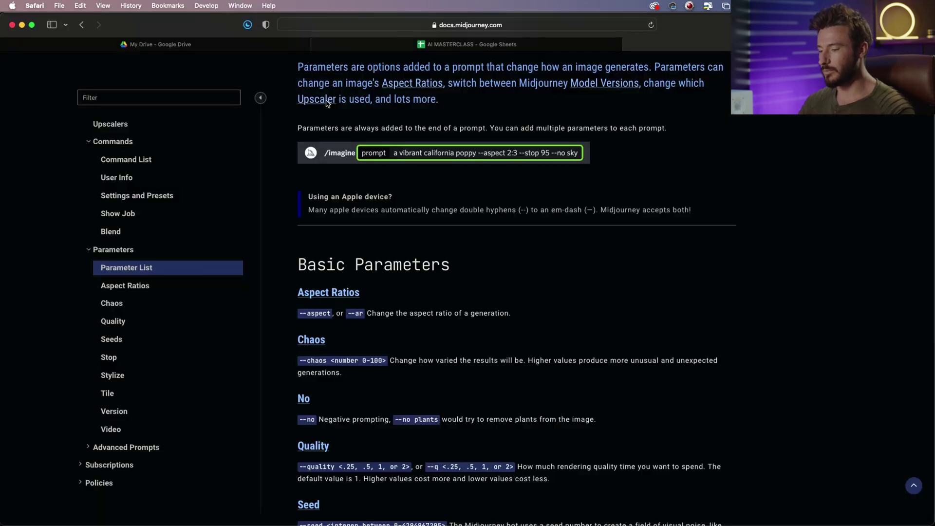
scroll(394, 225, "down", 3)
scroll(395, 225, "down", 2)
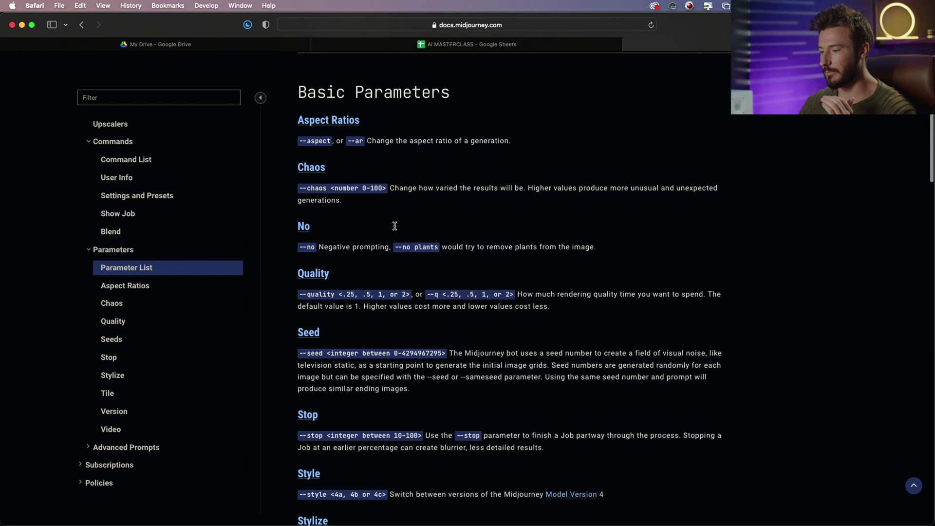
scroll(298, 141, "down", 2)
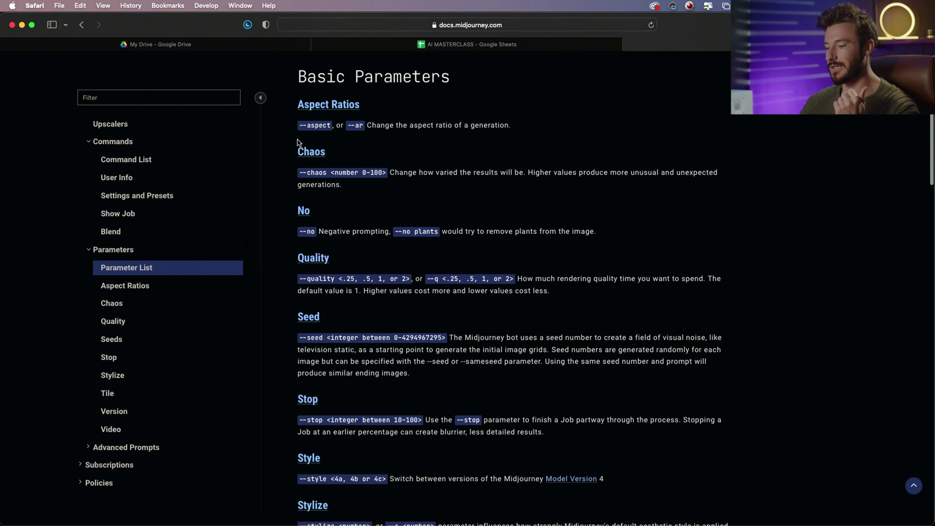
scroll(374, 212, "down", 1)
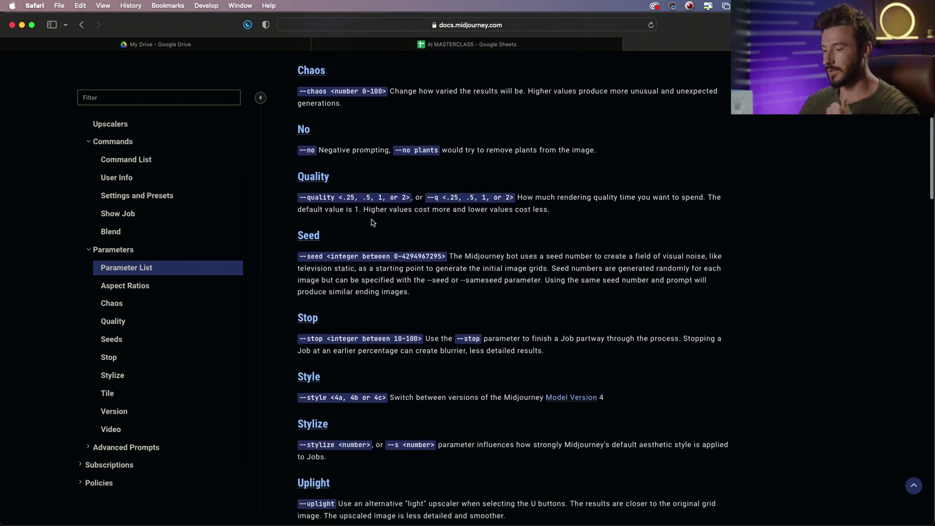
left_click_drag(298, 257, 454, 260)
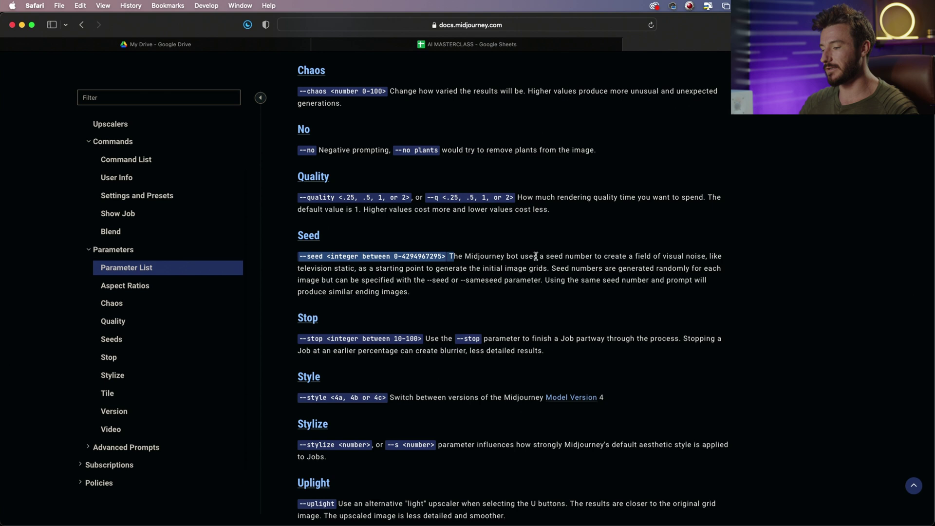
Scroll down to Model Version Parameters and highlight the Testp description.
scroll(506, 255, "down", 1)
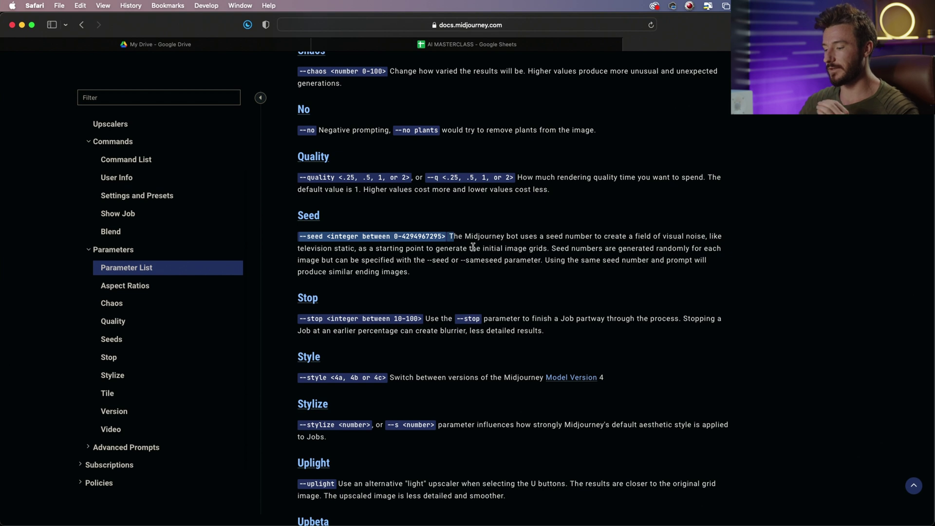
scroll(473, 247, "down", 4)
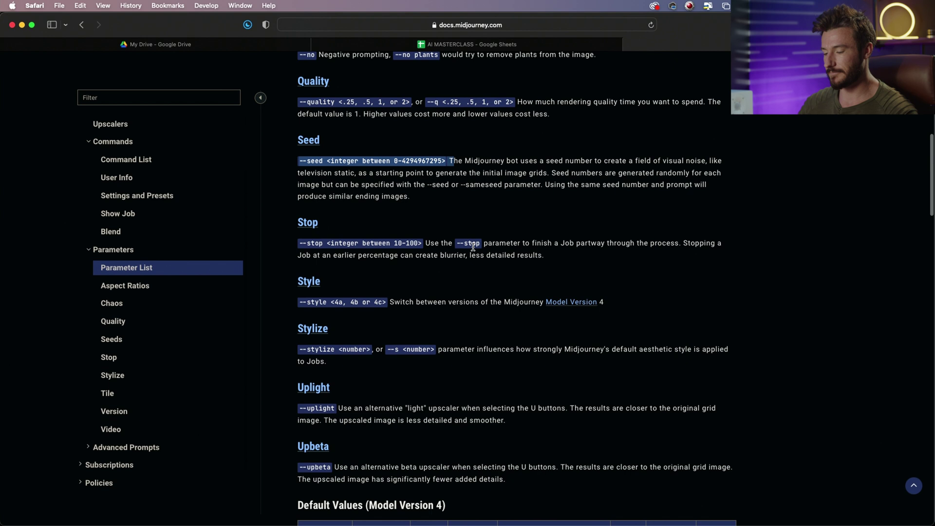
scroll(473, 247, "down", 20)
scroll(473, 250, "down", 1)
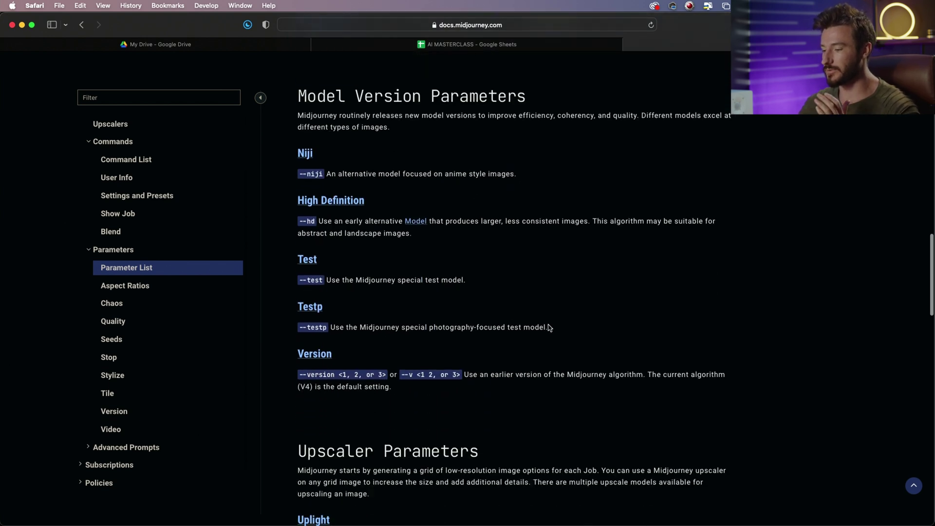
left_click_drag(548, 328, 295, 306)
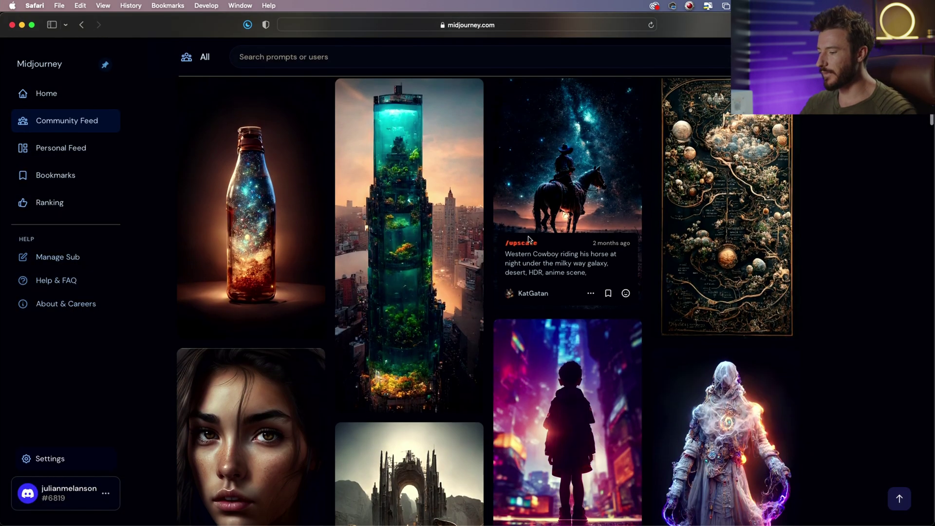
Open the gold-crowned 'Queen of vanilla' portrait and view its parent job grid.
scroll(528, 237, "down", 10)
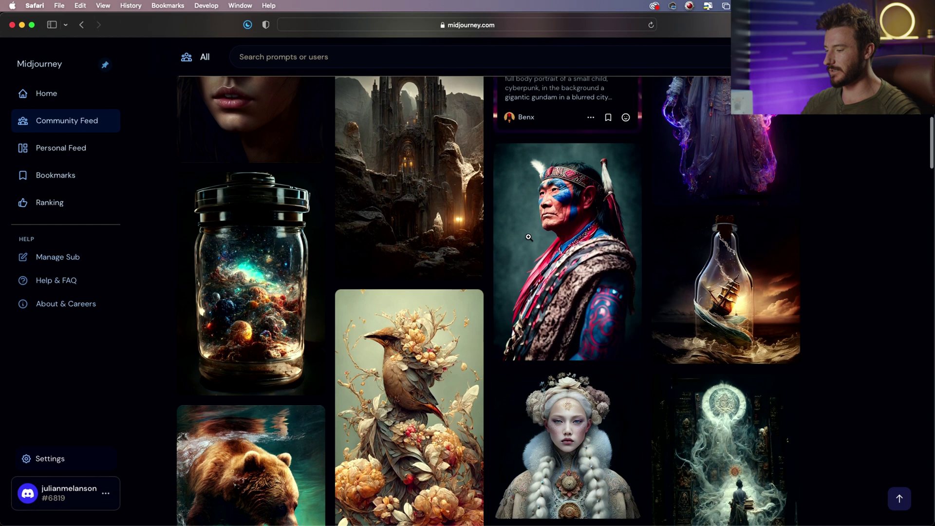
scroll(528, 238, "down", 2)
scroll(529, 239, "down", 7)
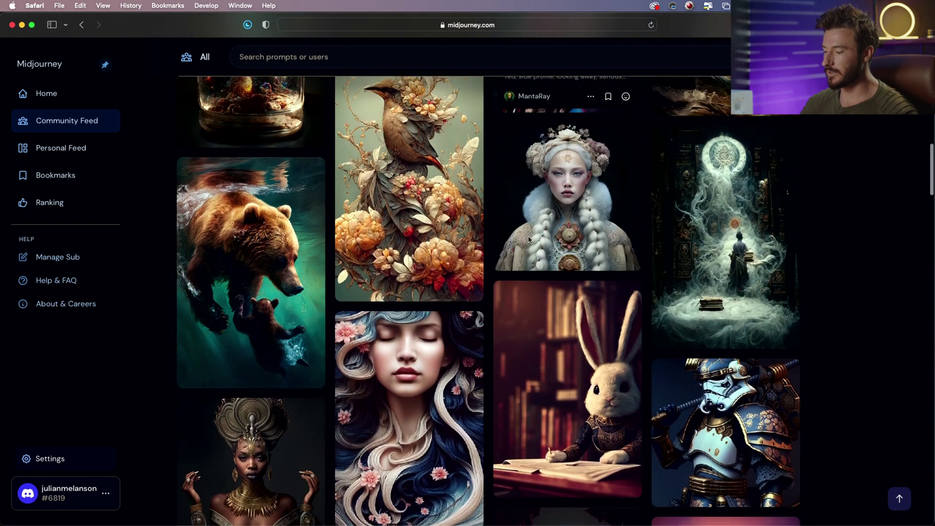
left_click(277, 276)
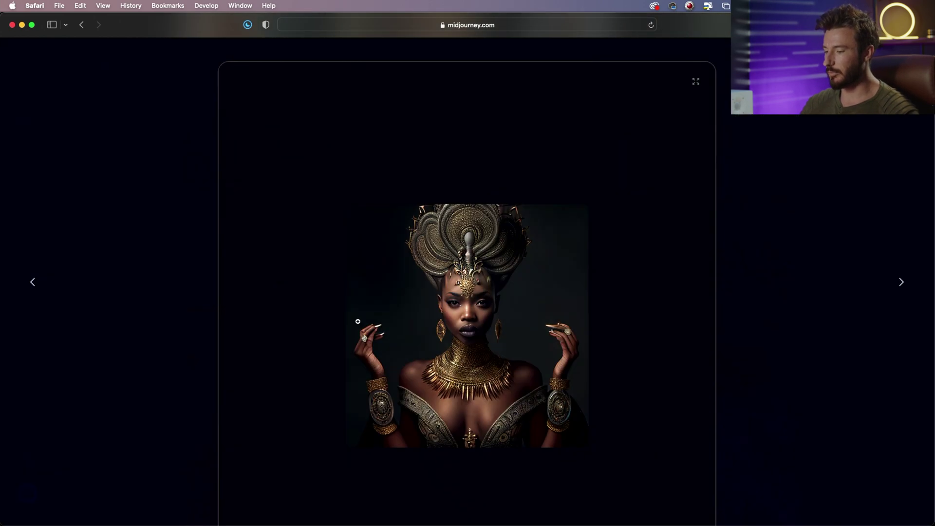
scroll(358, 321, "down", 9)
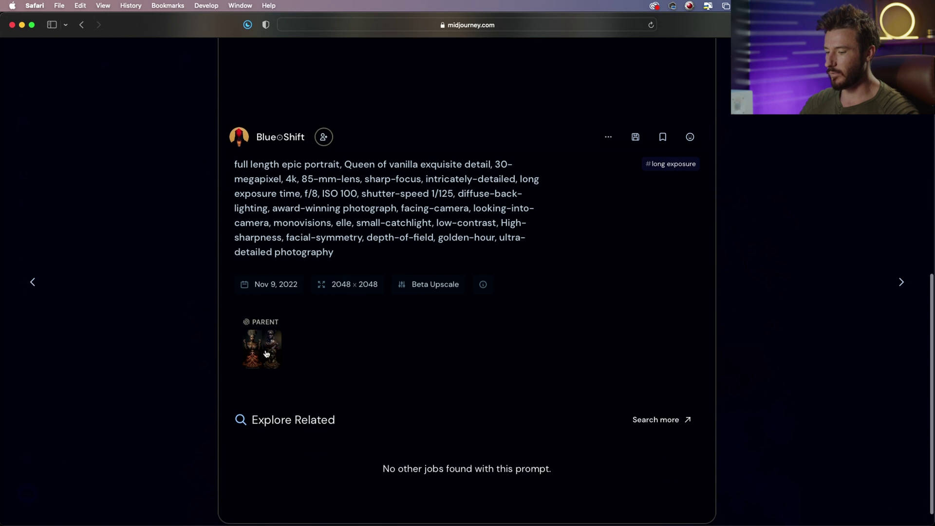
left_click(271, 335)
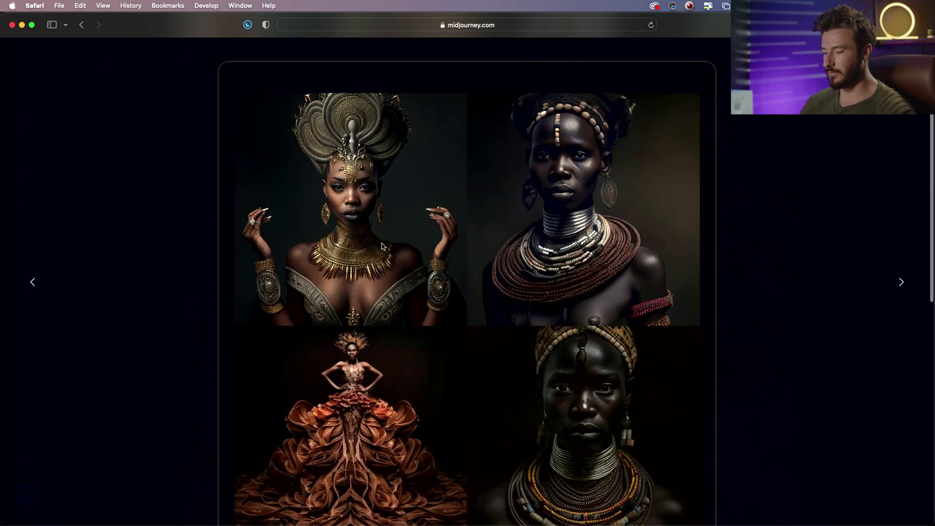
scroll(385, 231, "down", 3)
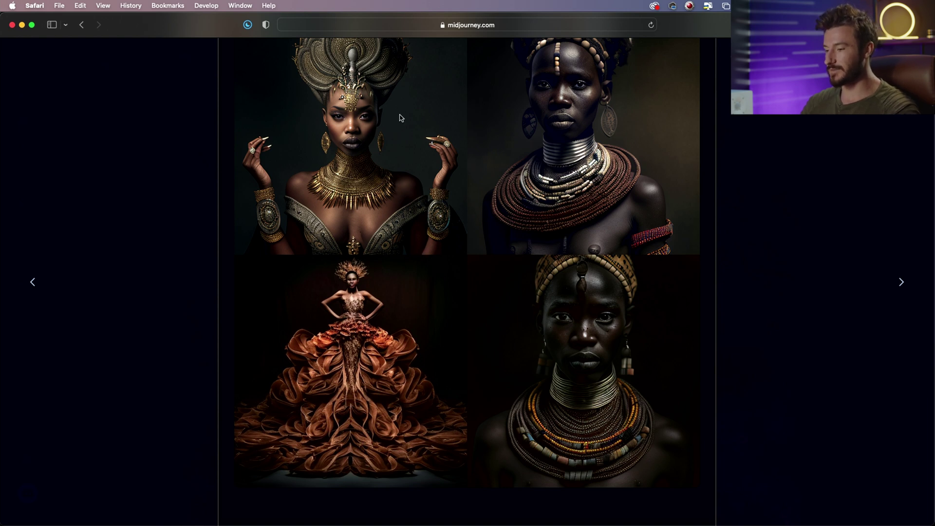
Close the parent grid, view the portrait alone, then return to the top of the feed.
key("Escape")
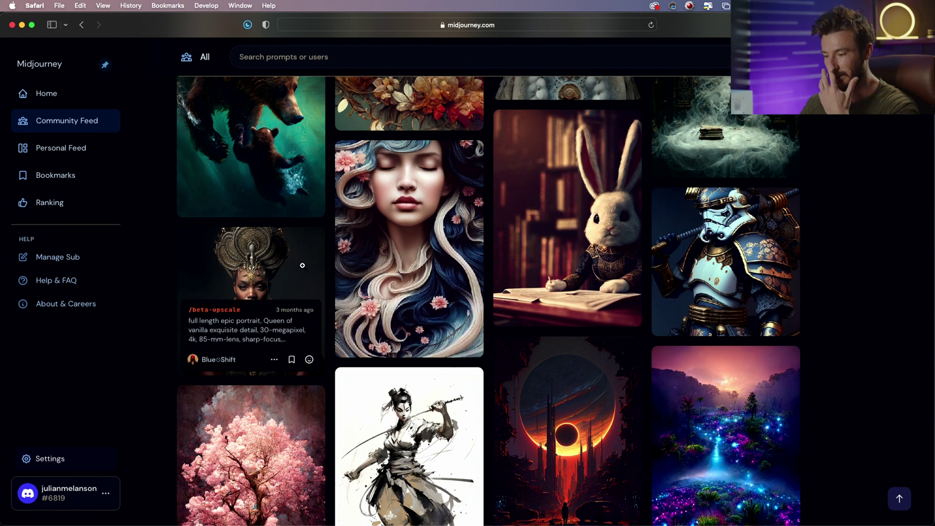
left_click(251, 273)
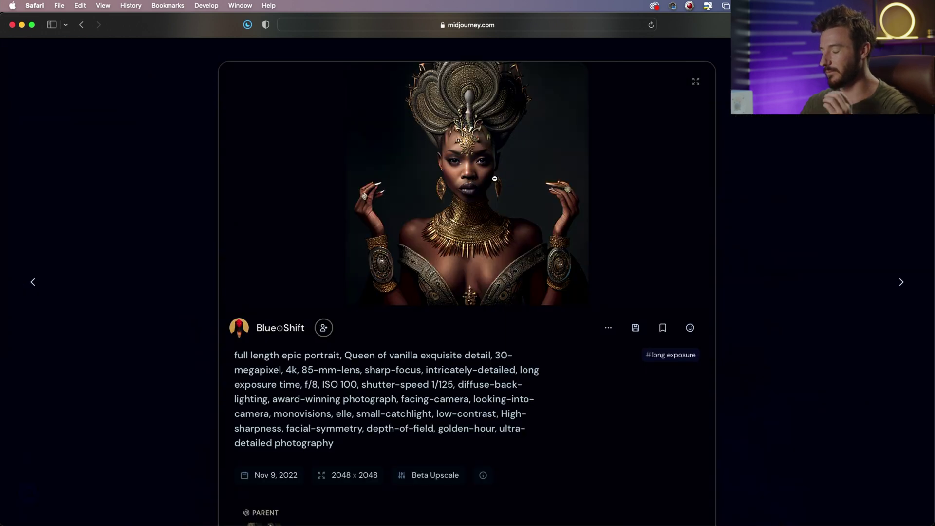
left_click(774, 195)
scroll(647, 204, "down", 3)
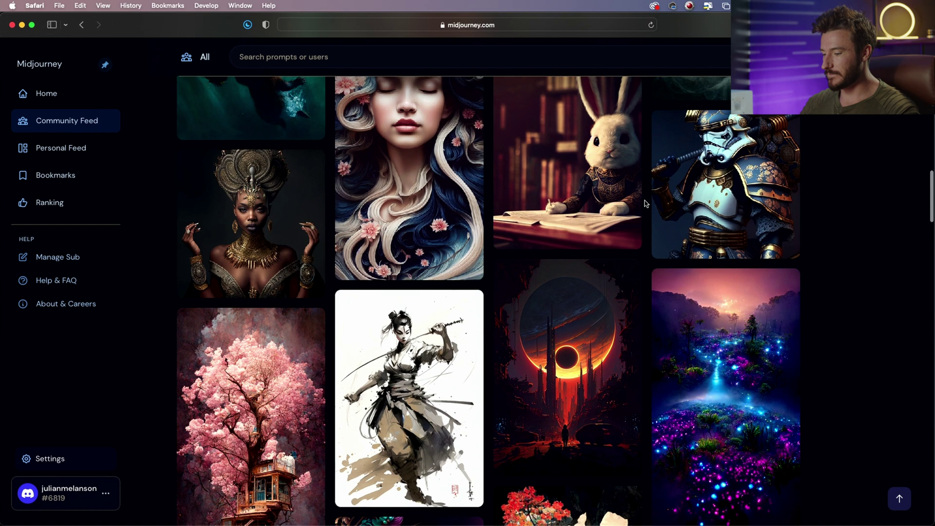
scroll(646, 204, "down", 3)
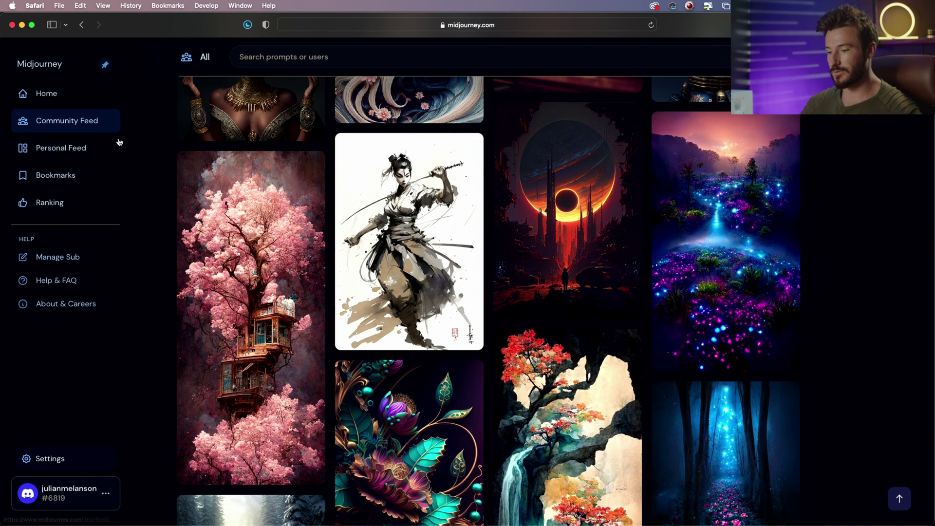
mouse_move(196, 157)
scroll(196, 158, "up", 10)
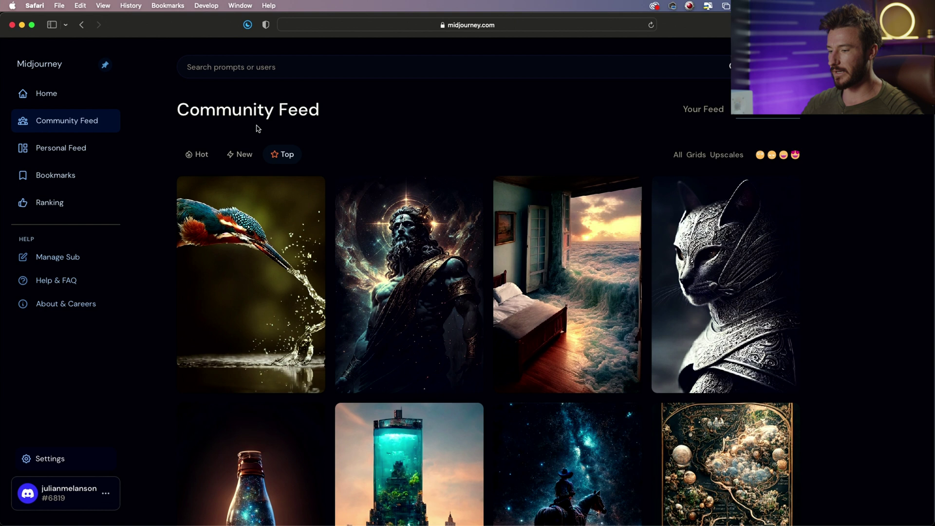
left_click(83, 152)
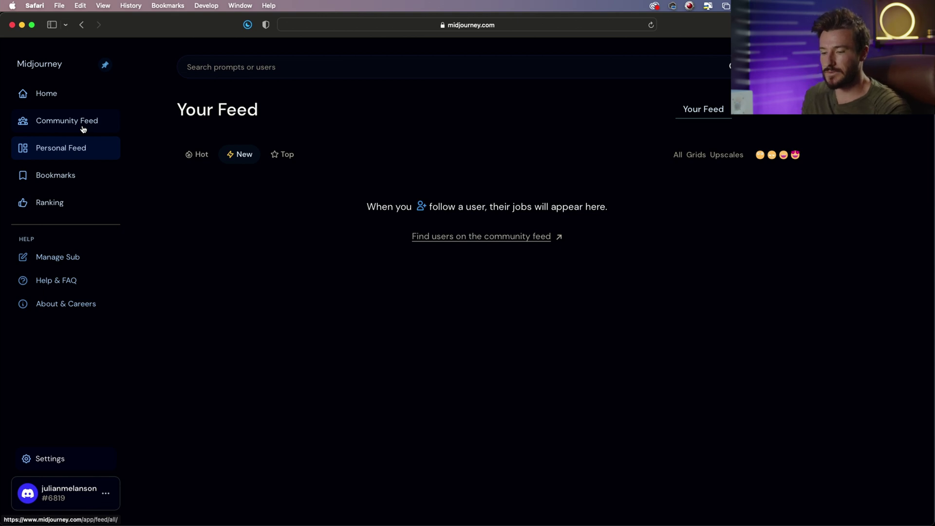
left_click(57, 180)
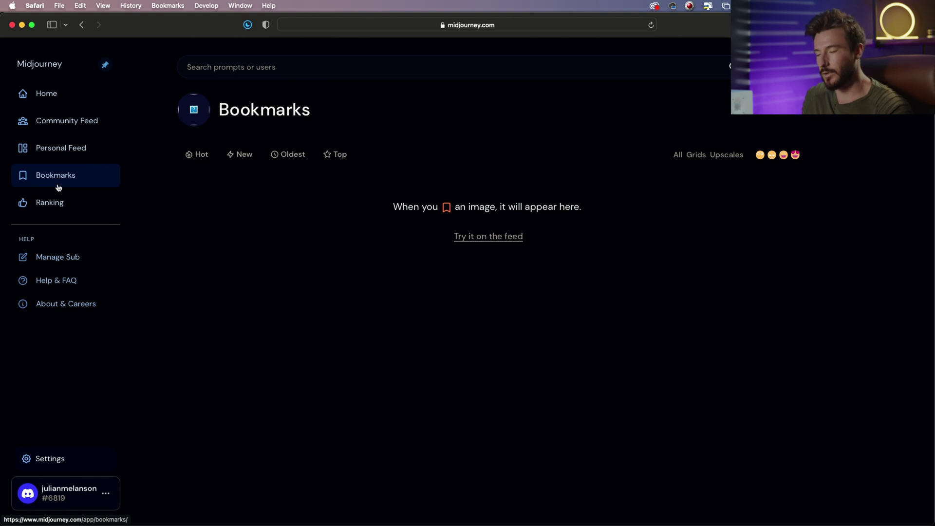
left_click(488, 236)
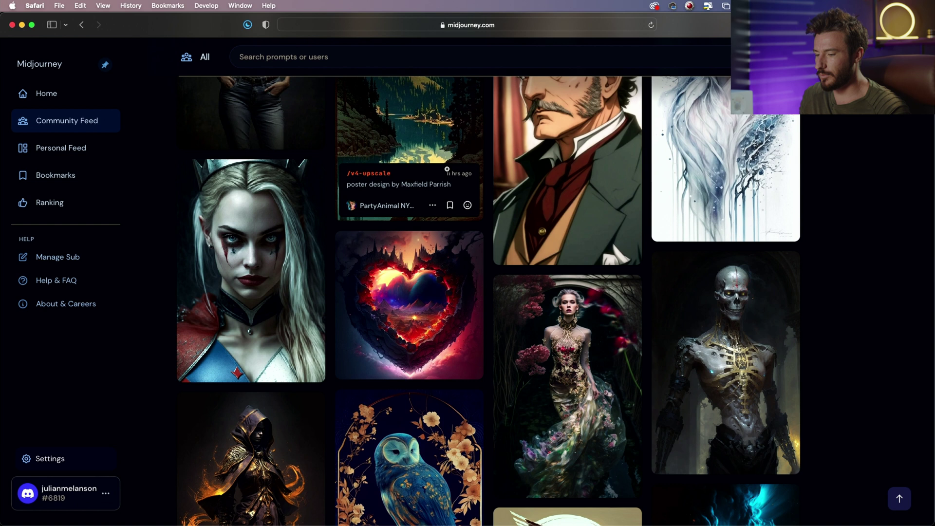
scroll(487, 160, "down", 3)
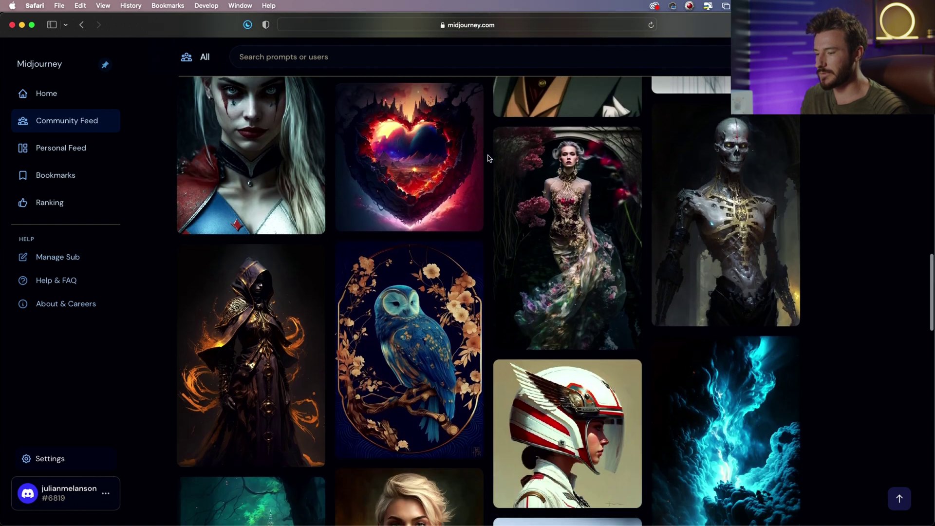
scroll(489, 158, "down", 2)
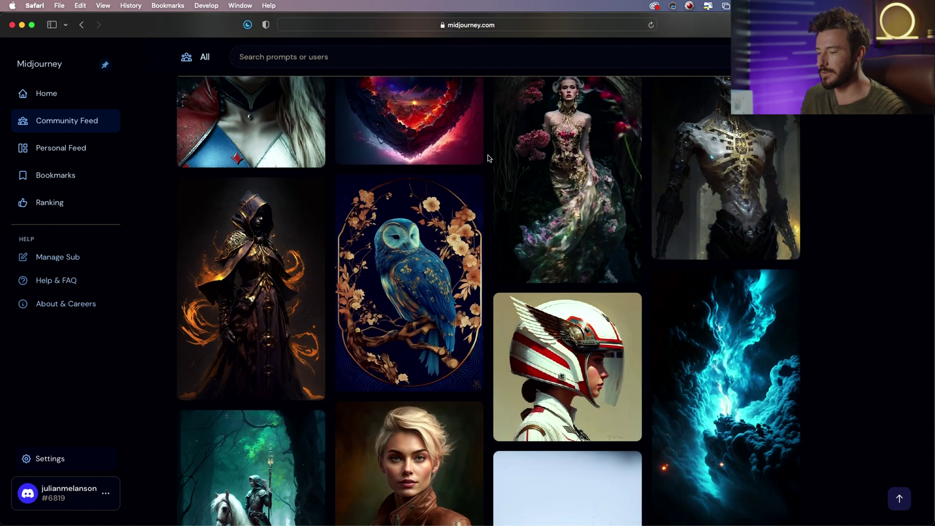
scroll(489, 158, "up", 5)
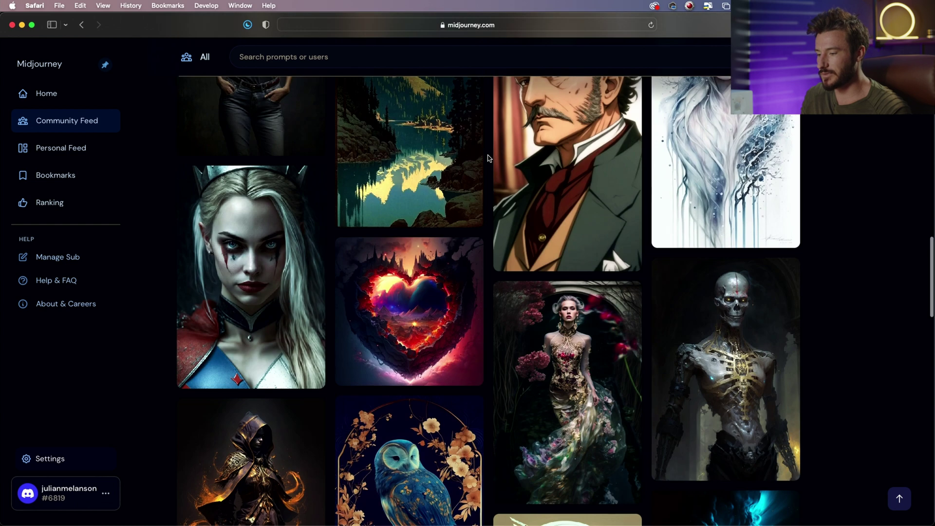
scroll(439, 219, "down", 1)
scroll(433, 217, "down", 5)
scroll(433, 218, "down", 3)
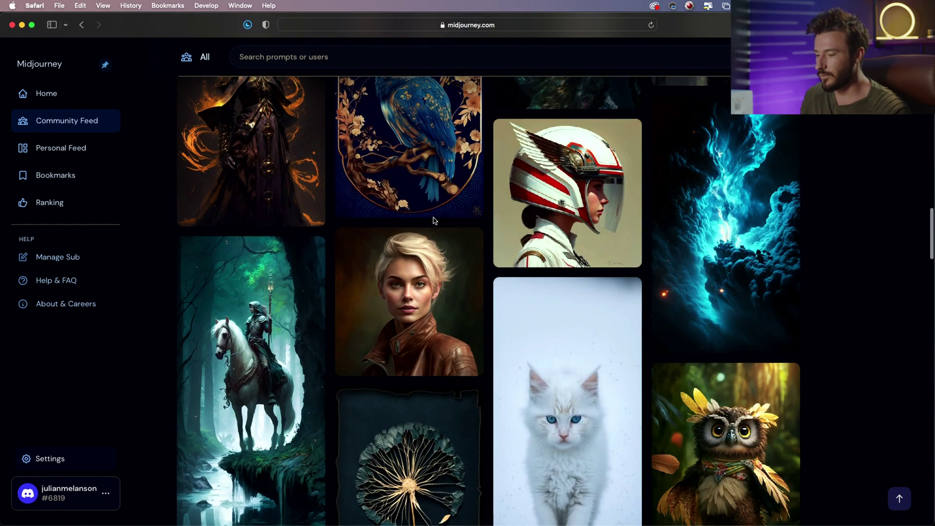
scroll(434, 218, "down", 3)
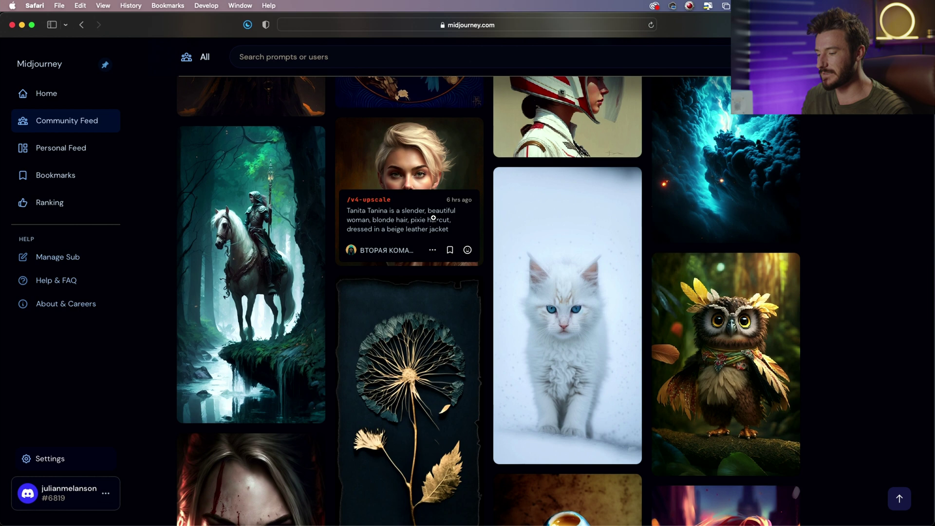
scroll(434, 218, "down", 5)
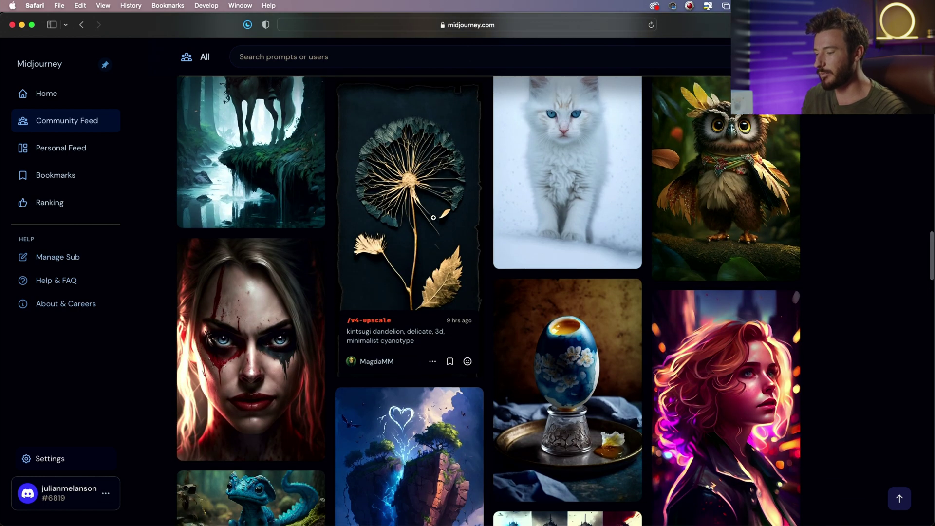
scroll(433, 218, "down", 9)
scroll(569, 197, "down", 8)
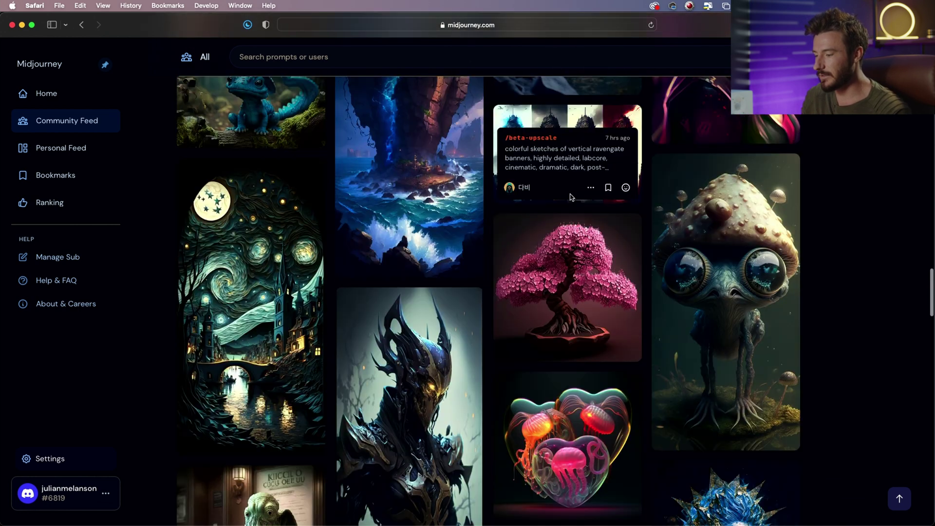
left_click(567, 211)
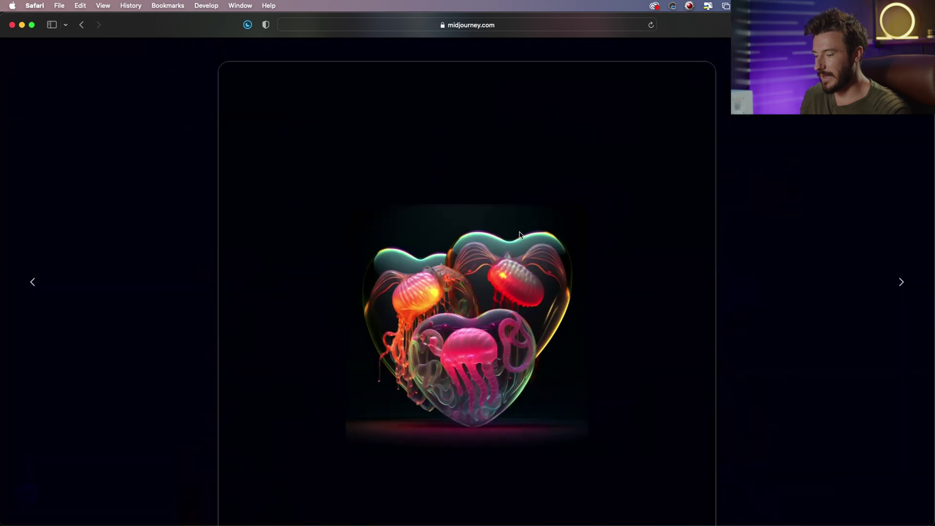
scroll(375, 287, "down", 2)
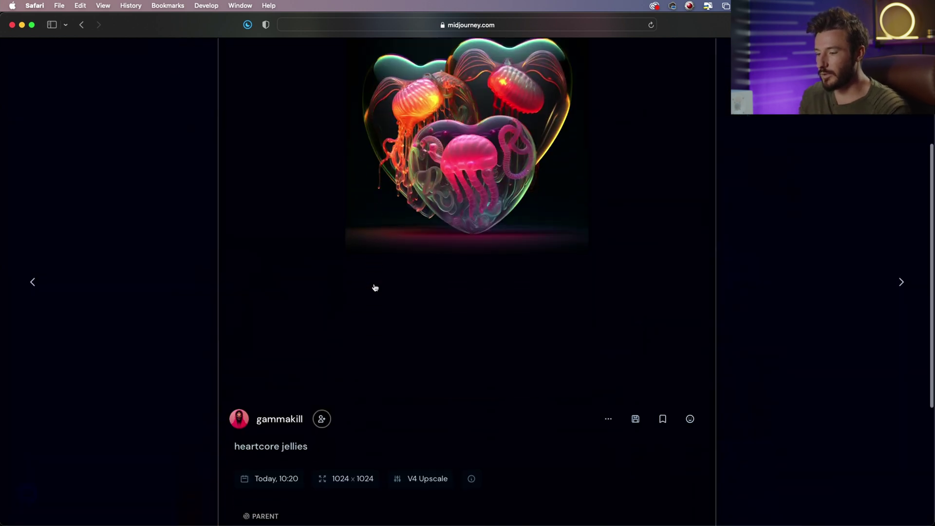
left_click(145, 188)
scroll(377, 224, "down", 8)
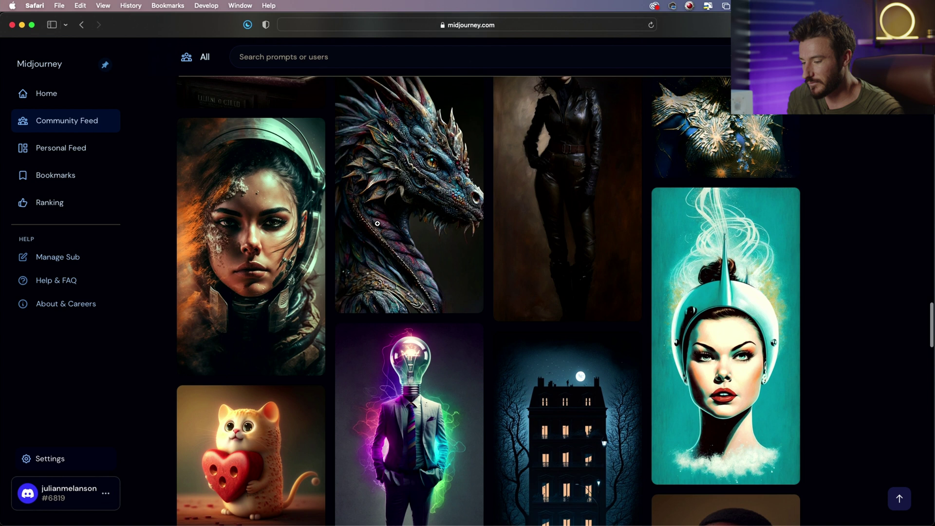
left_click(458, 190)
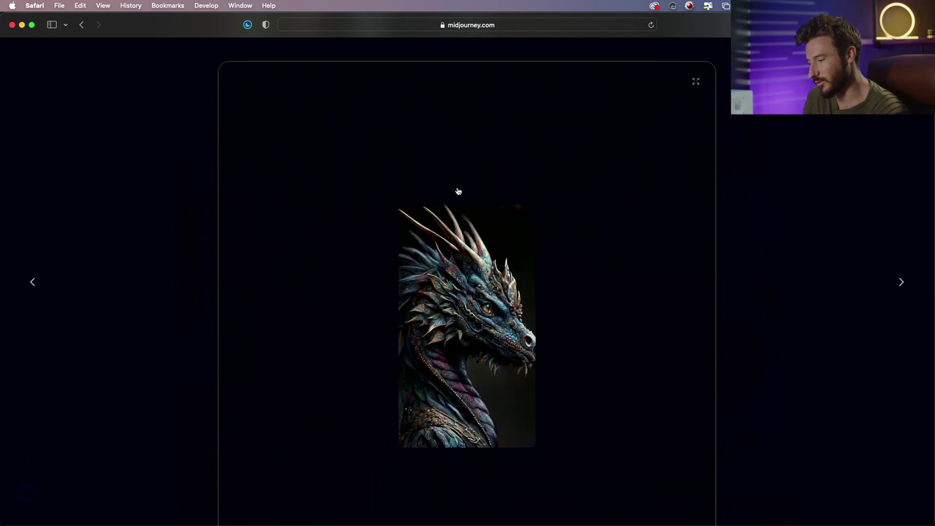
left_click(458, 192)
scroll(449, 253, "up", 3)
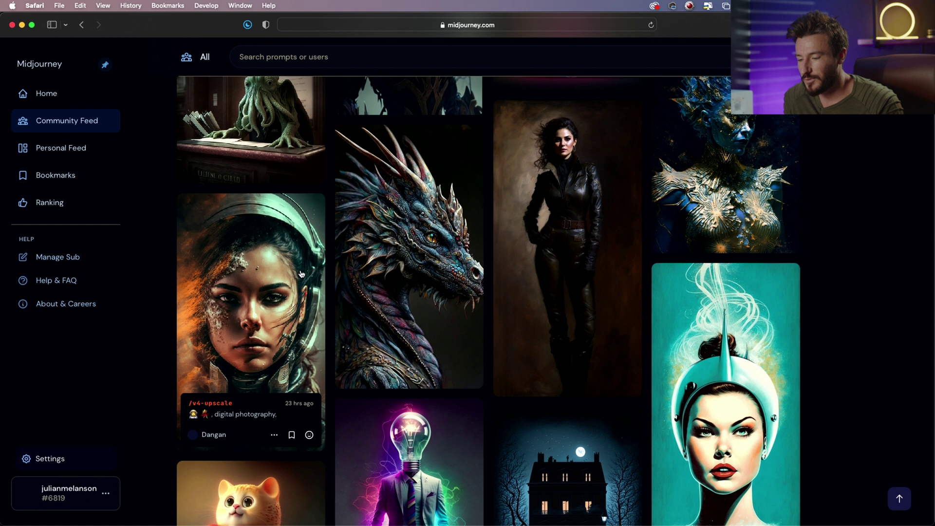
Open the astronaut portrait and select its emoji prompt and the 'digital photography' wording.
left_click(301, 270)
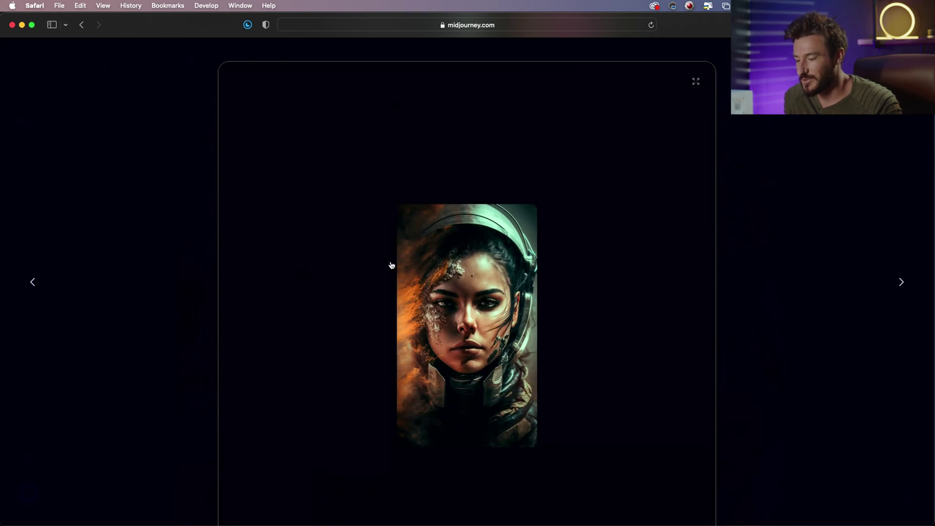
scroll(502, 269, "down", 3)
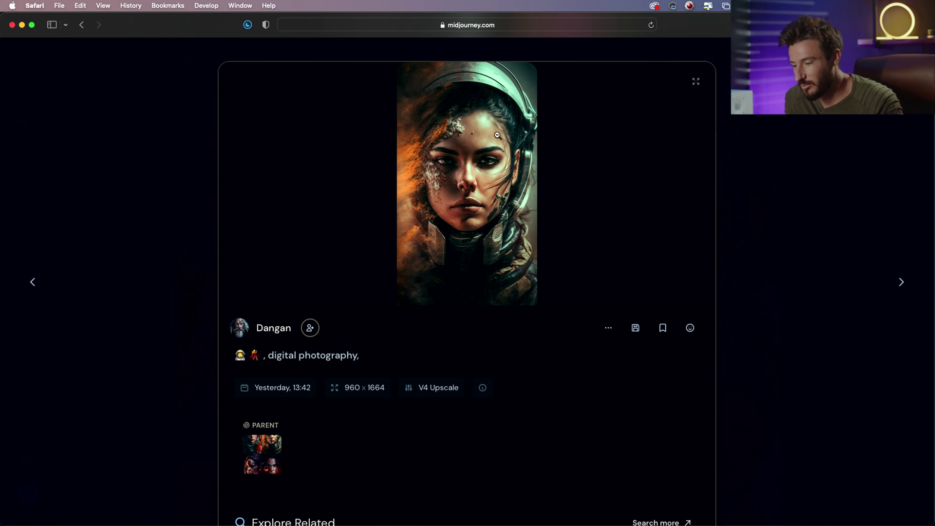
left_click_drag(239, 351, 261, 351)
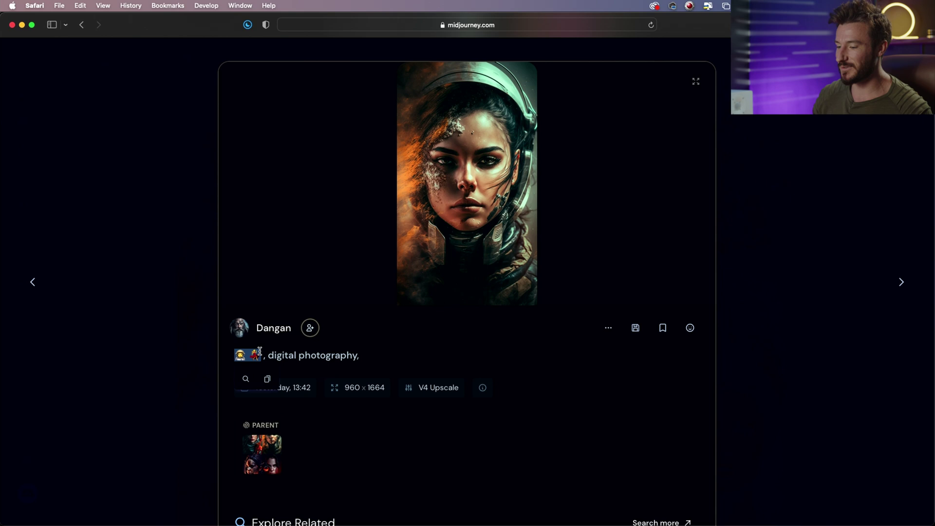
left_click(241, 352)
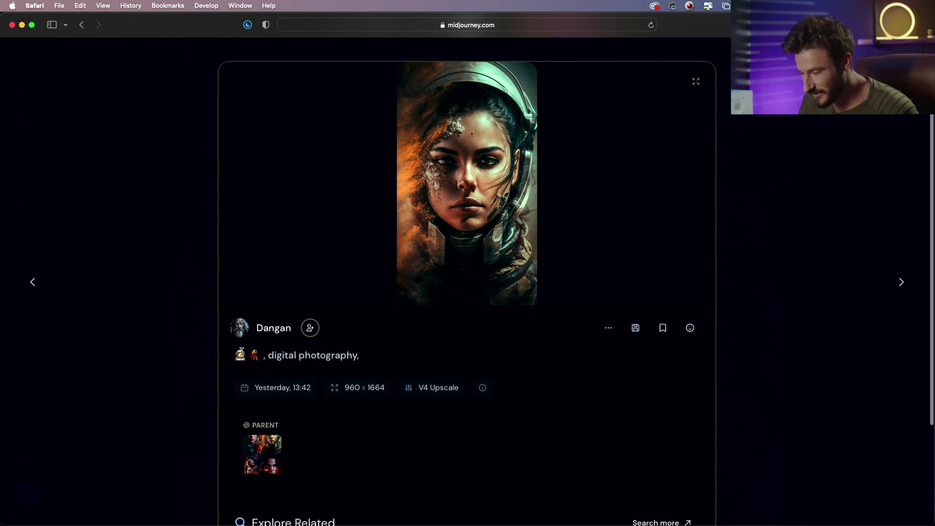
double_click(255, 351)
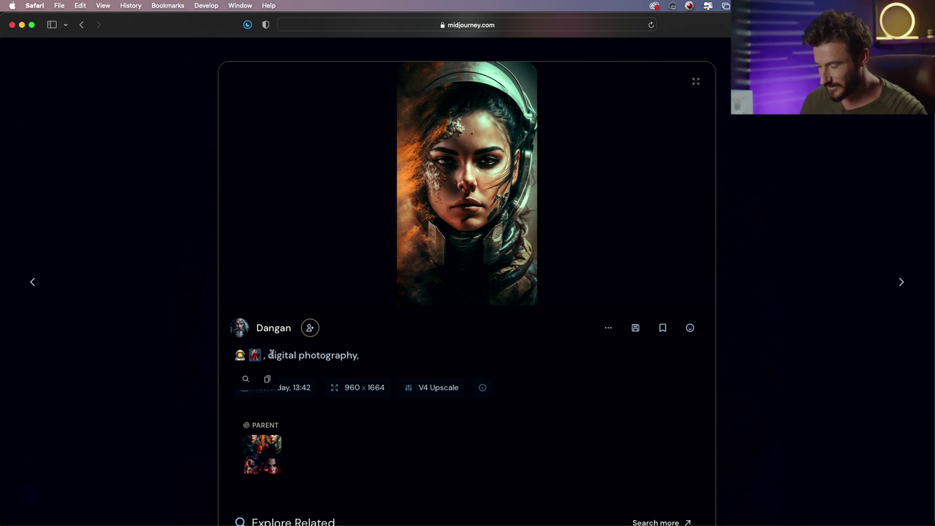
left_click_drag(273, 353, 369, 353)
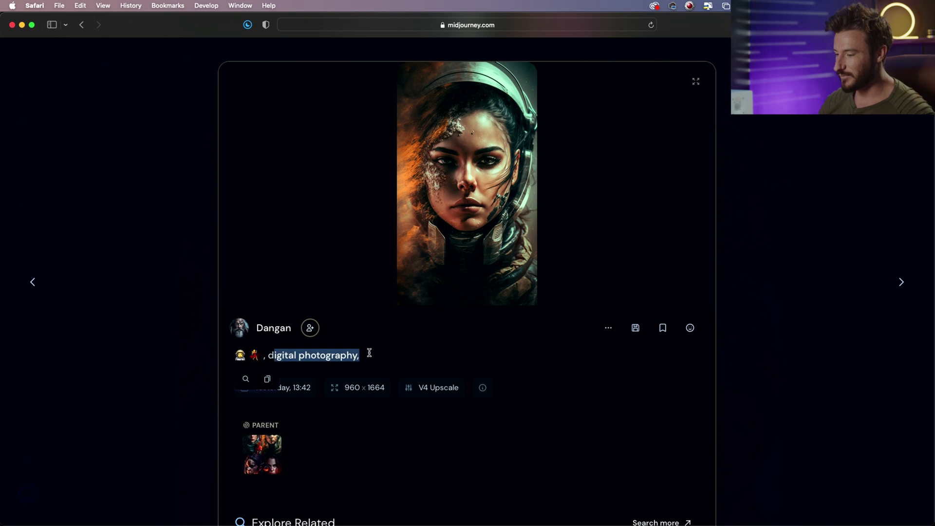